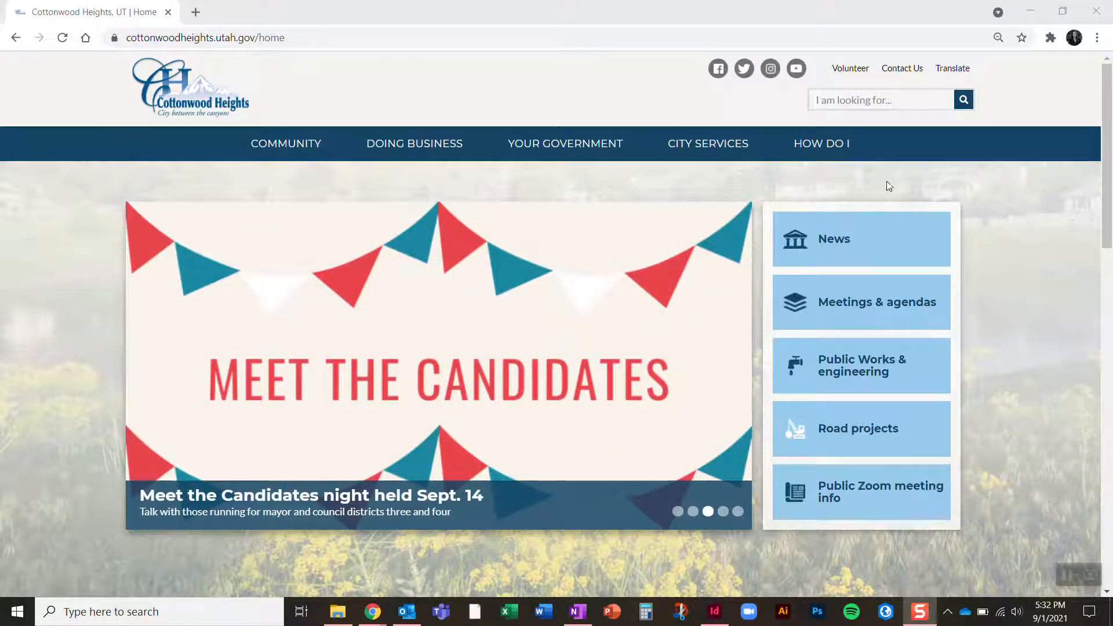
- Open the city's Building Permit service page and start a new Building Permit Application
mouse_move(708, 154)
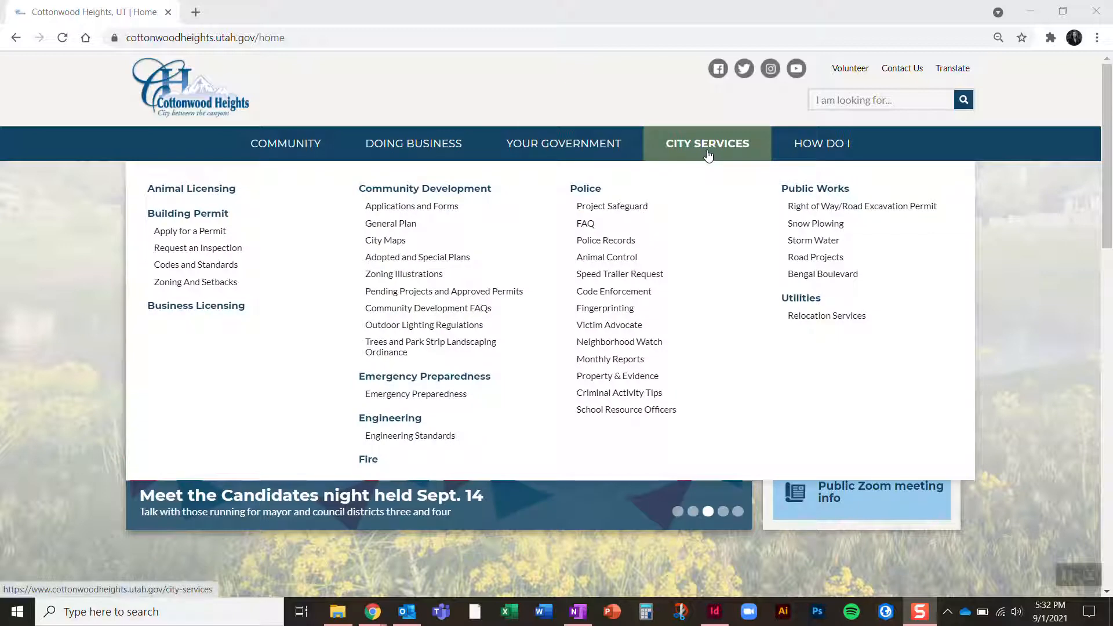
left_click(203, 218)
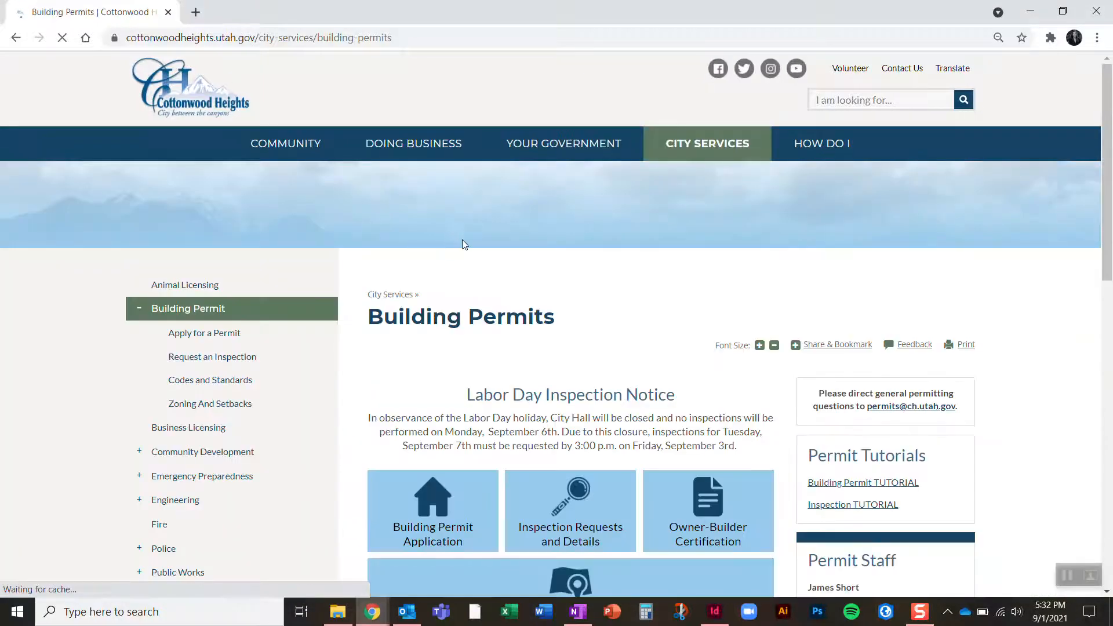
scroll(680, 299, "down", 2)
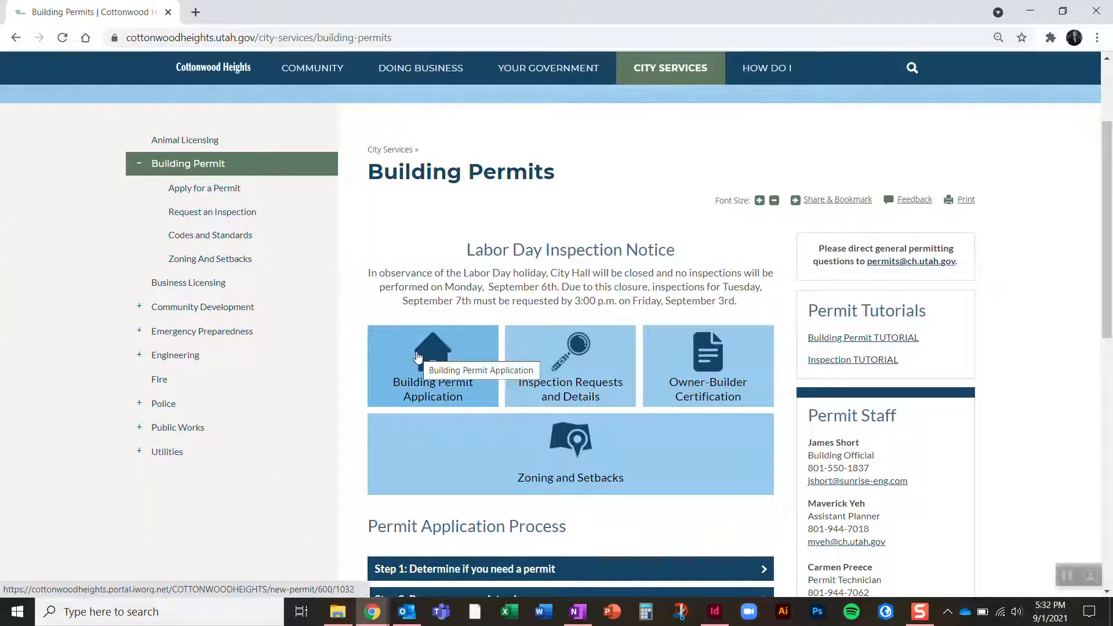
left_click(416, 351)
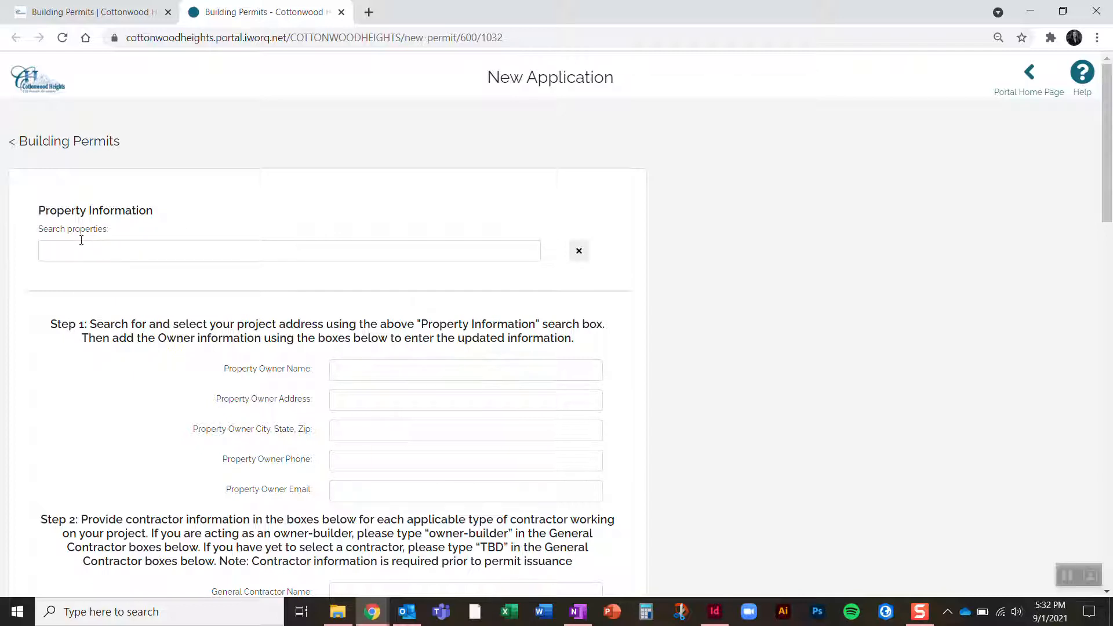
- Search the properties by the project's street number and select the Cottonwood Heights parcel on Bengal Blvd
left_click(133, 243)
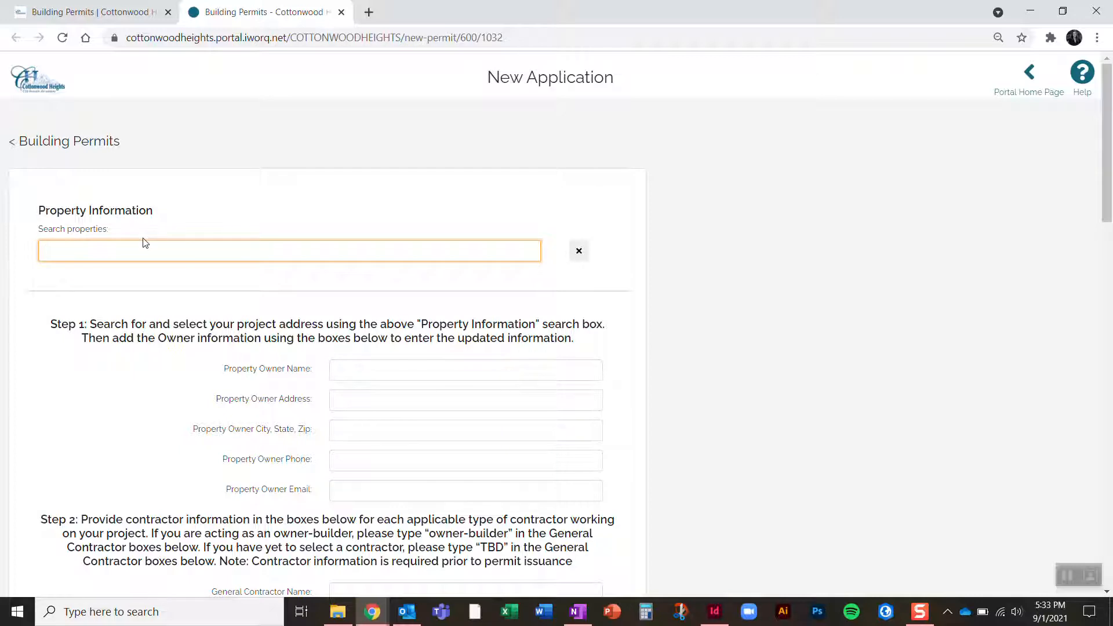
type("2277")
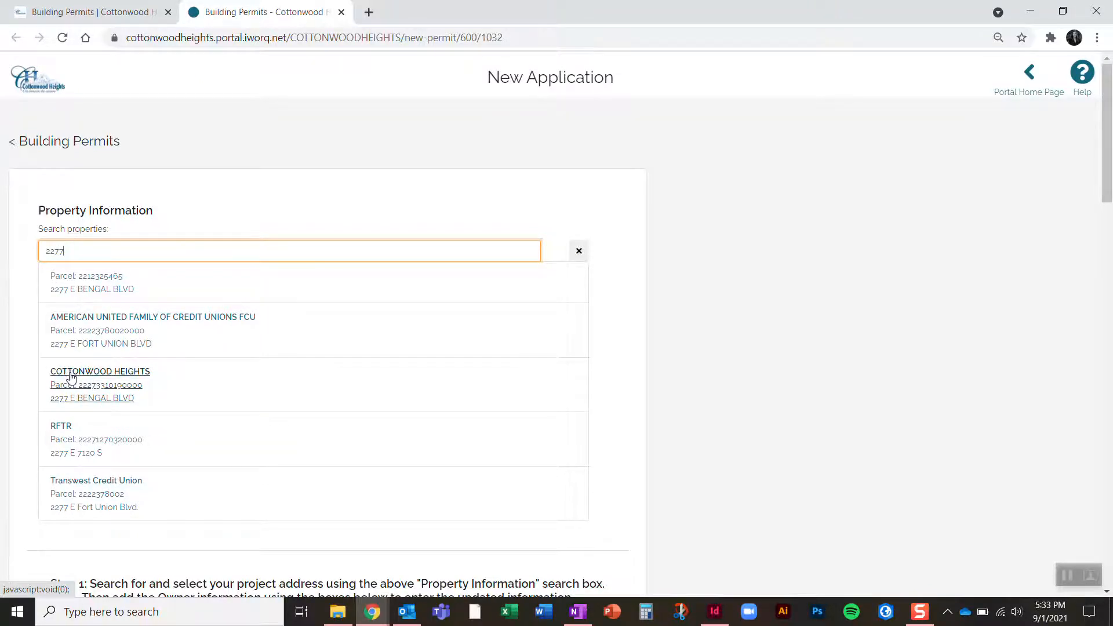
left_click(69, 378)
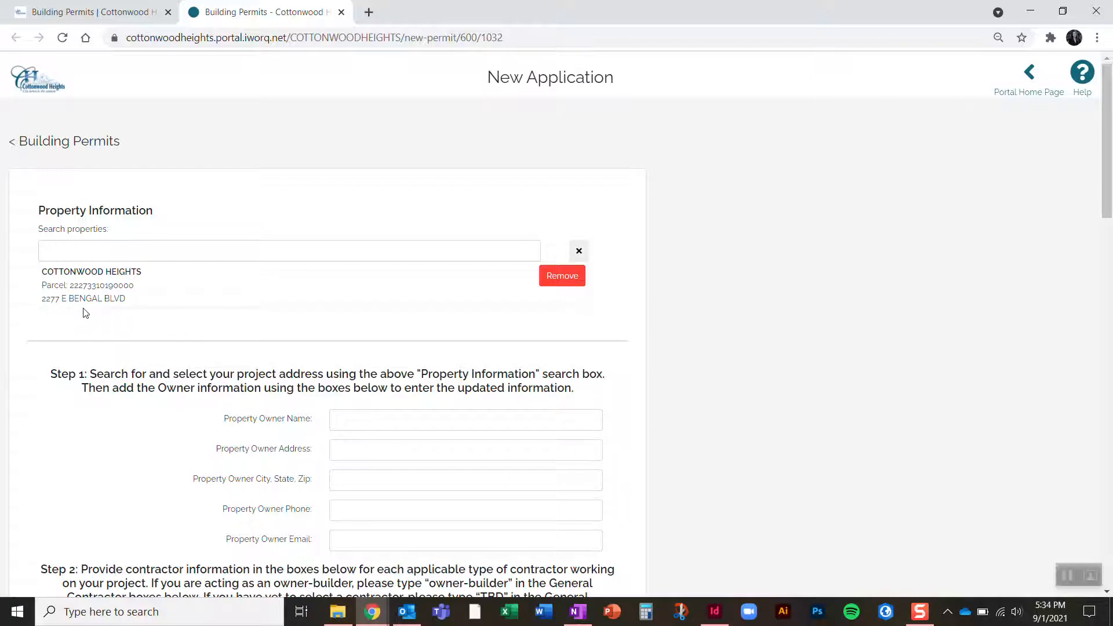
- Enter Cottonwood Heights as the property owner name and fill in the owner's street address, city, state and zip
scroll(86, 313, "down", 1)
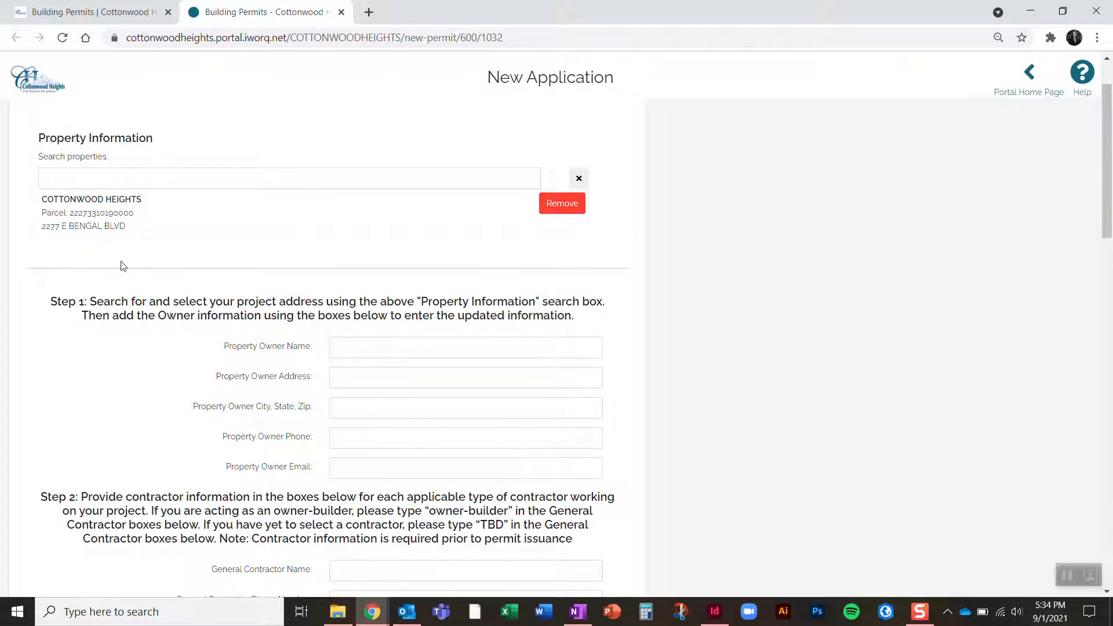
scroll(104, 267, "down", 1)
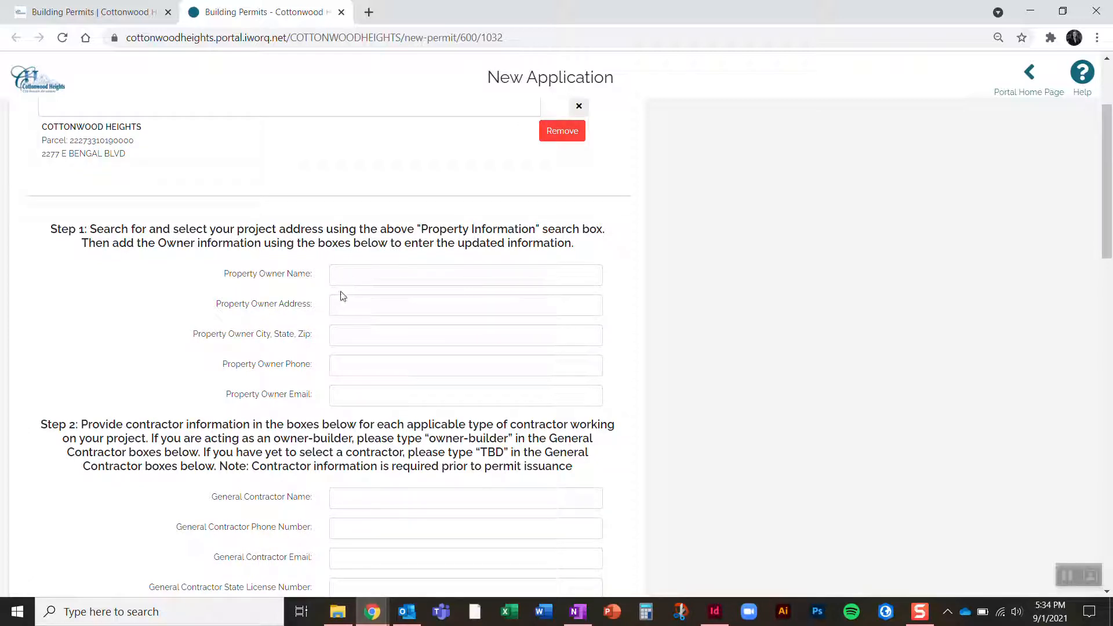
scroll(278, 300, "up", 1)
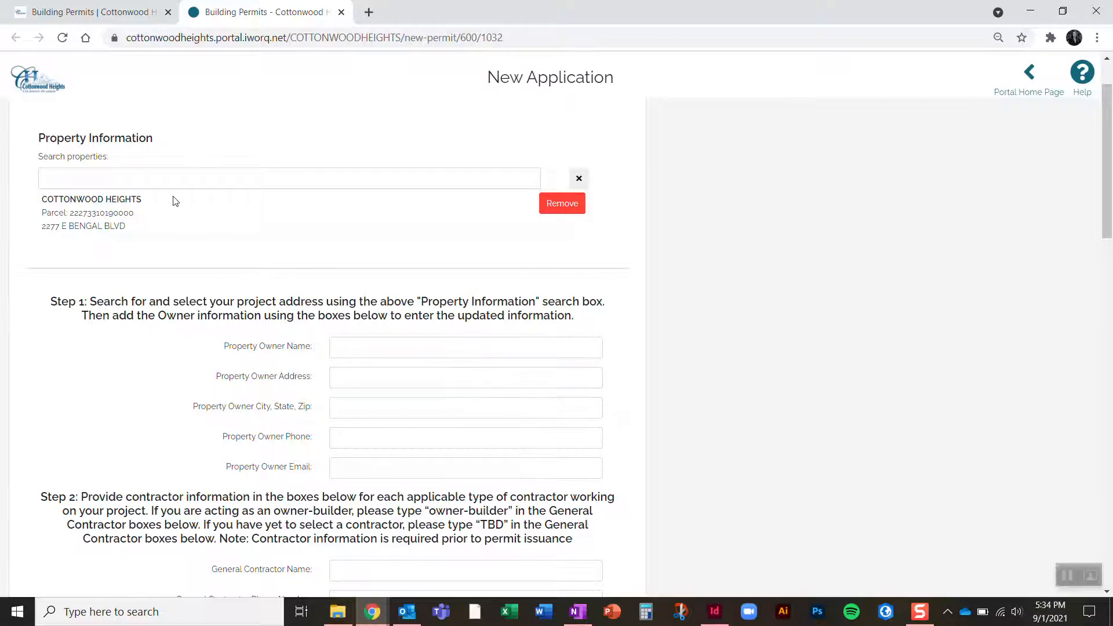
left_click(383, 341)
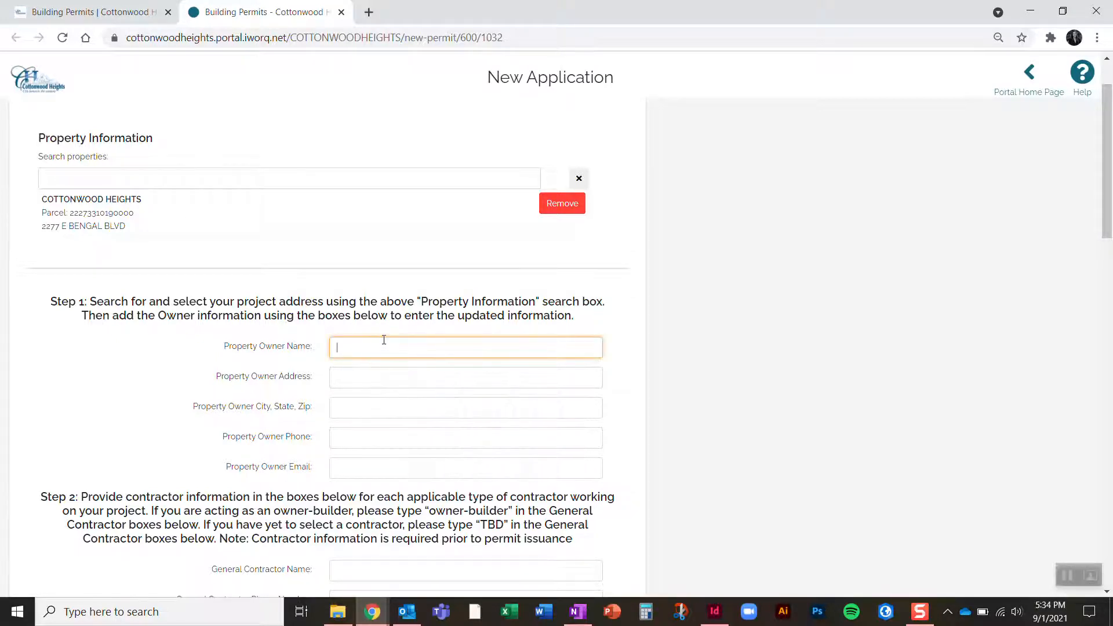
type("Cottonwood Heights")
key("Tab")
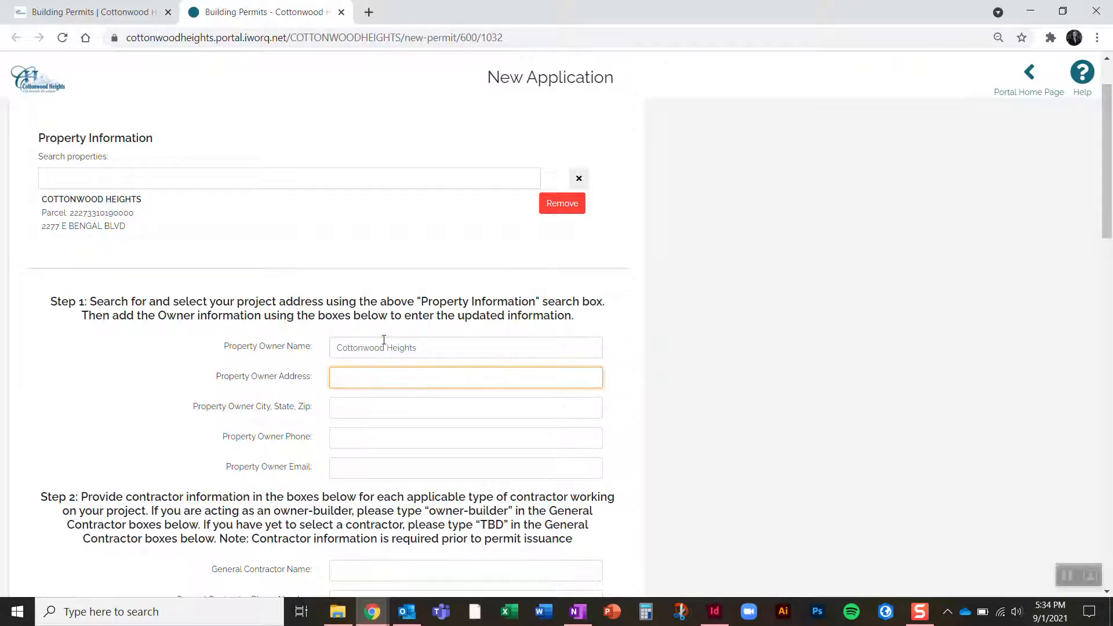
type("2277 E. Bengal BlvdCottonwood He")
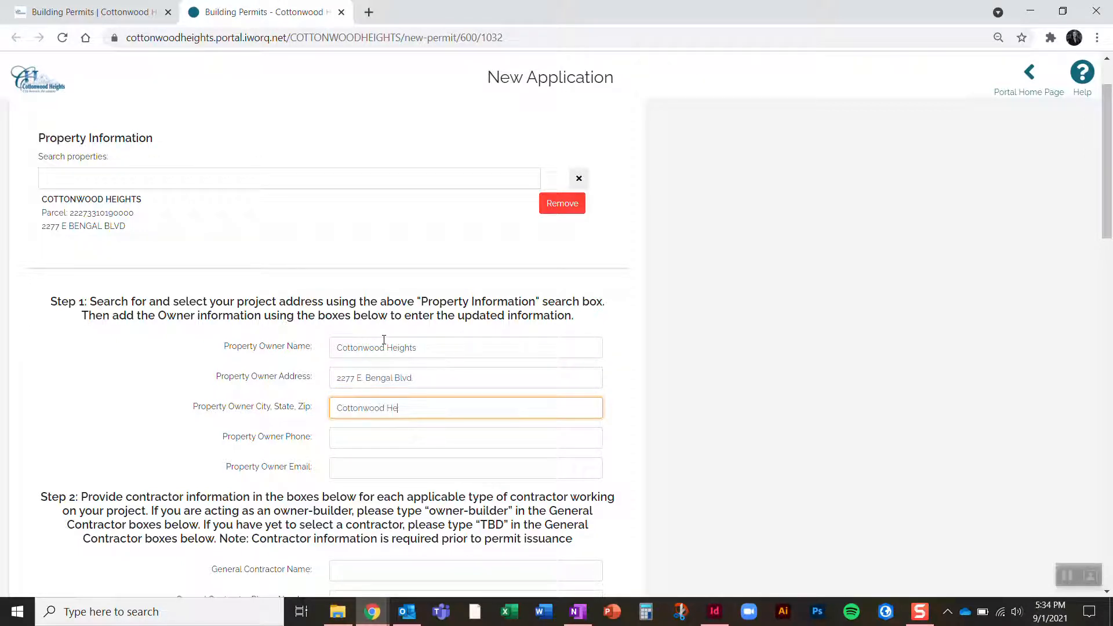
type("ights, UT 84121")
key("Tab")
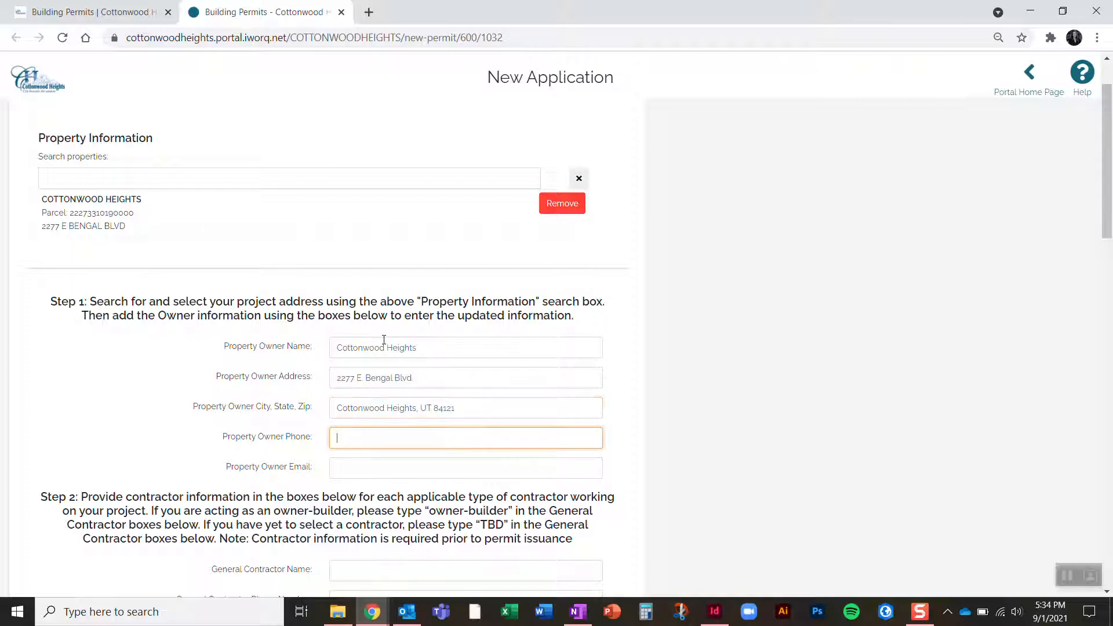
- Fill in the property owner's phone number and email address
type("111-111-1111")
key("Tab")
type("ex")
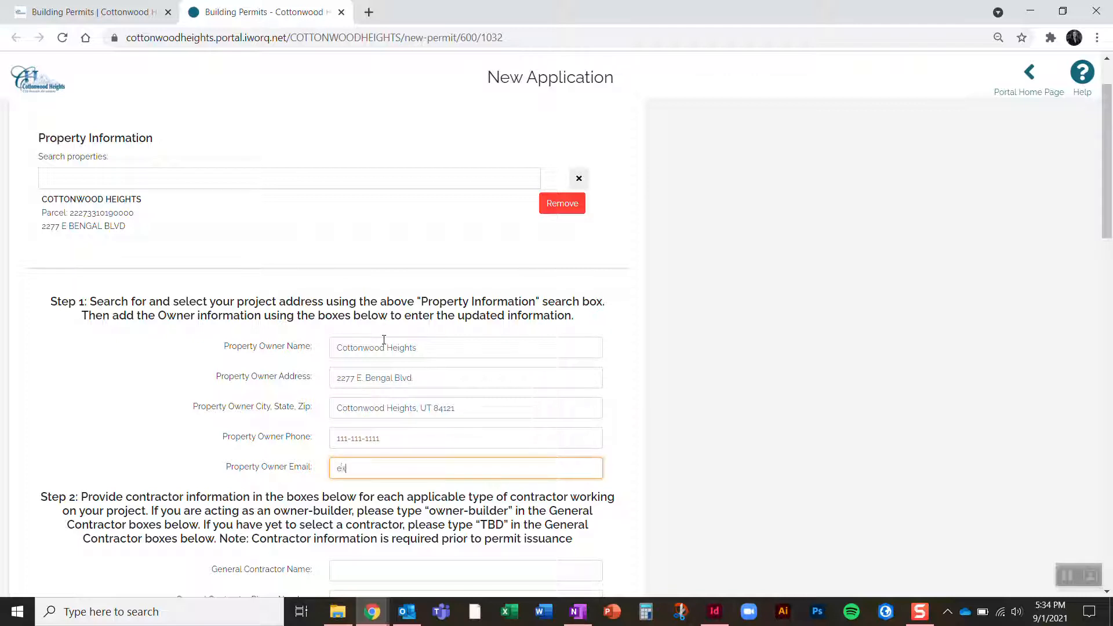
type("ample@example.com")
left_click(595, 324)
- Examine the Step 2 instructions and the fields required for general, mechanical, plumbing and electrical contractors
scroll(569, 321, "down", 3)
scroll(557, 318, "down", 3)
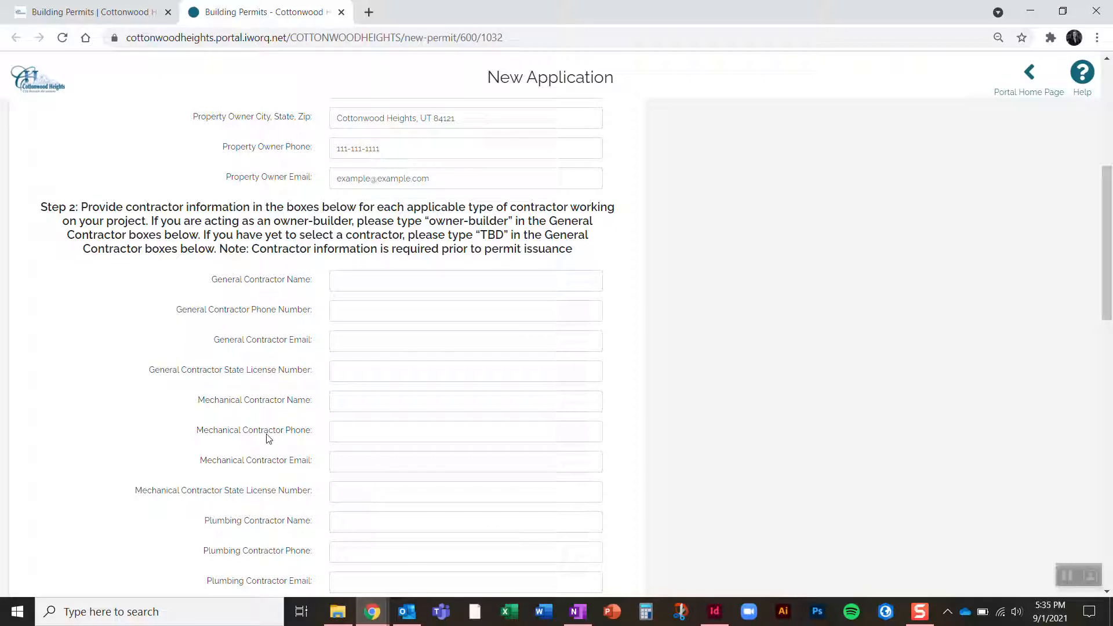
scroll(302, 458, "down", 1)
scroll(283, 464, "down", 2)
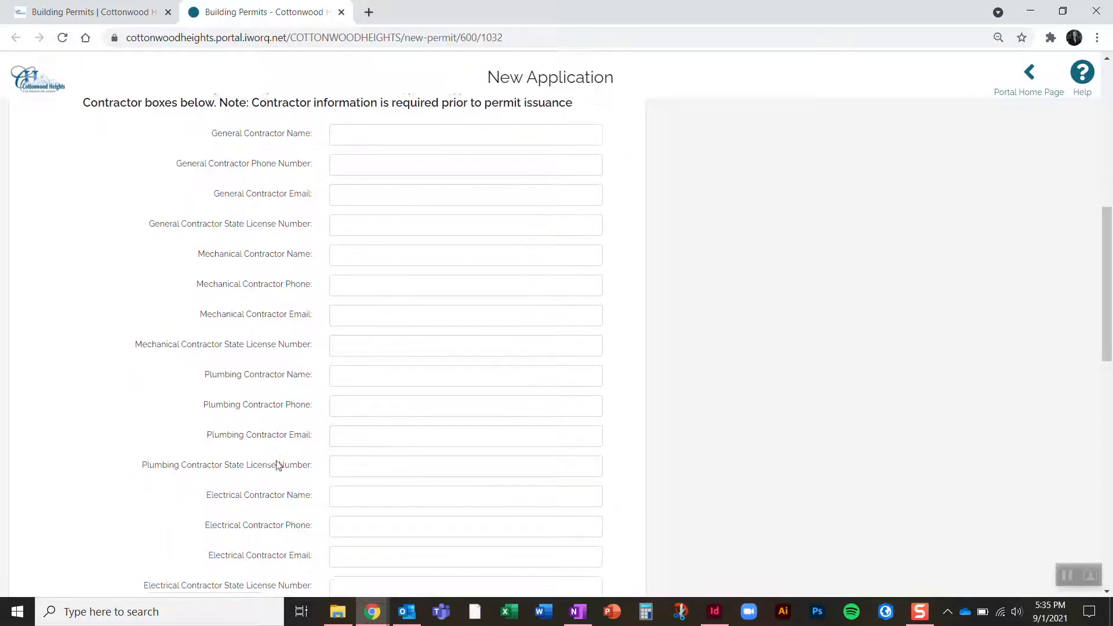
scroll(325, 435, "up", 3)
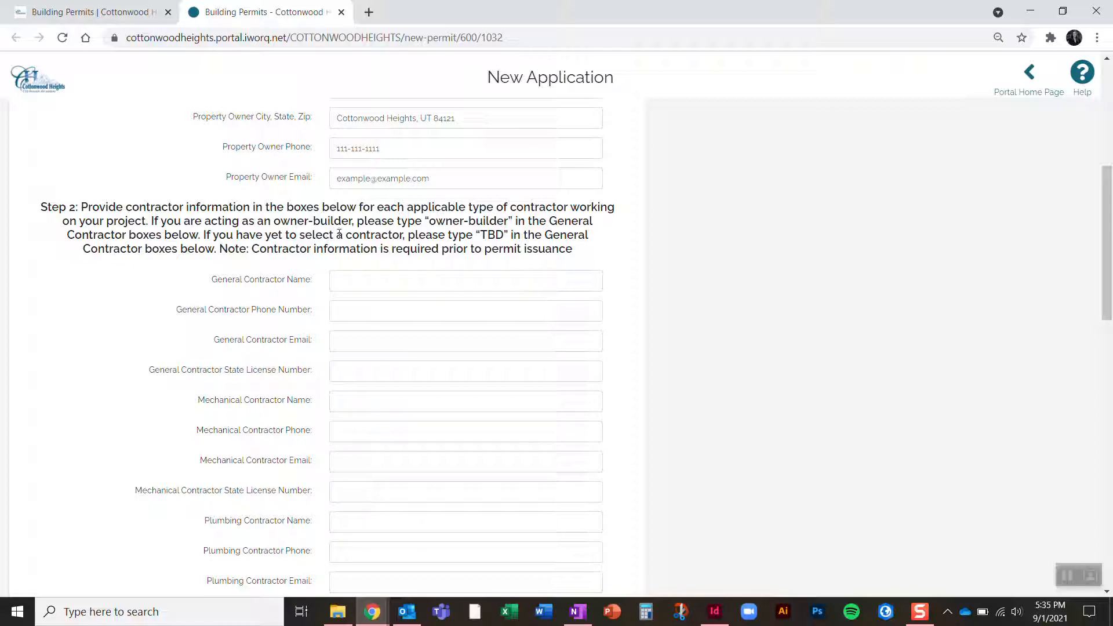
left_click(349, 284)
left_click(355, 315)
left_click(344, 340)
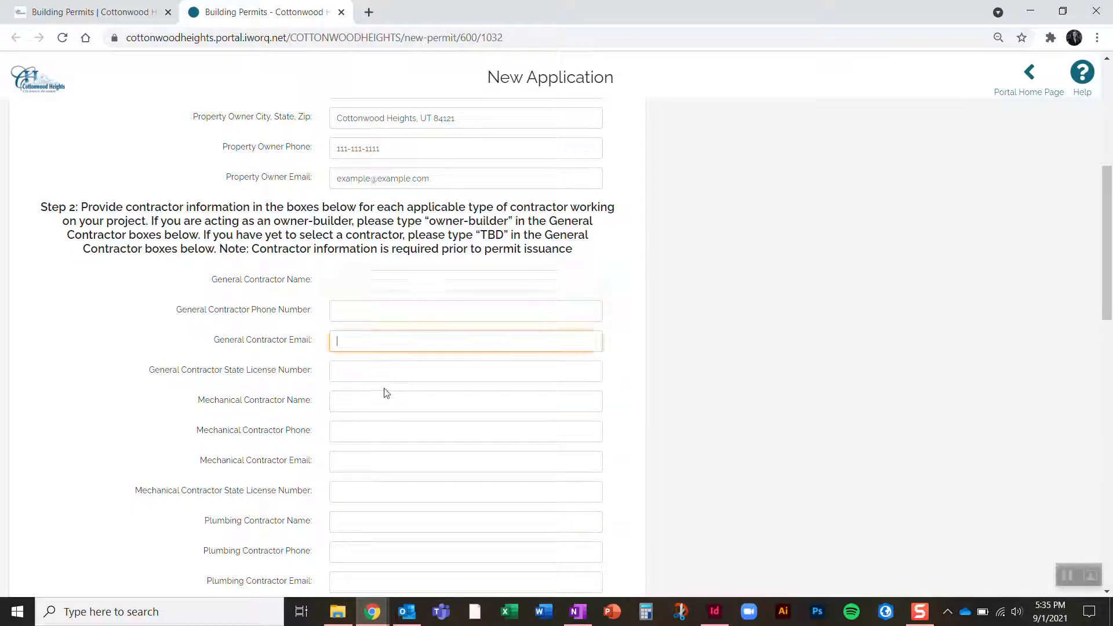
left_click(369, 373)
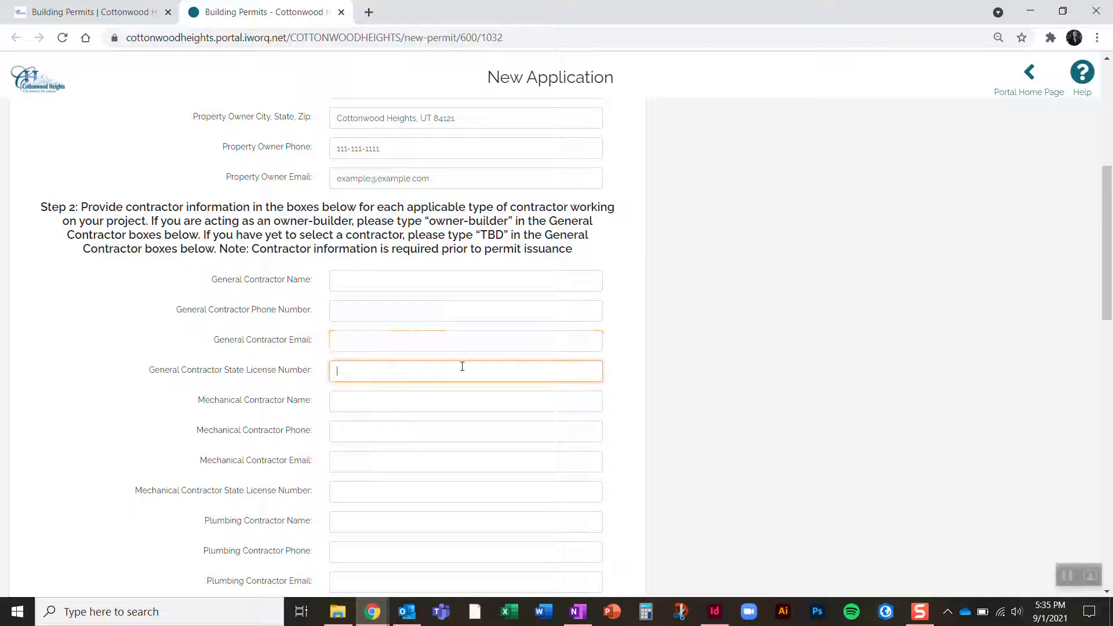
left_click(636, 342)
- Enter Example Contractor as the general contractor name and fill in the contractor's phone number, email and state license number
left_click(348, 280)
type("Examp")
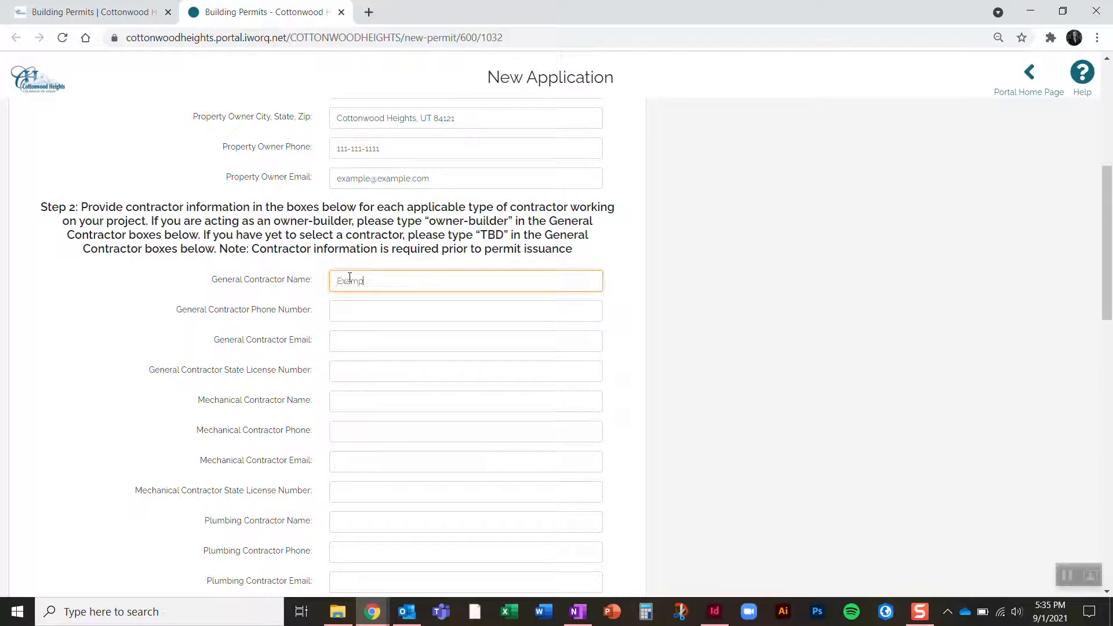
type("le Contractor")
key("Tab")
type("222")
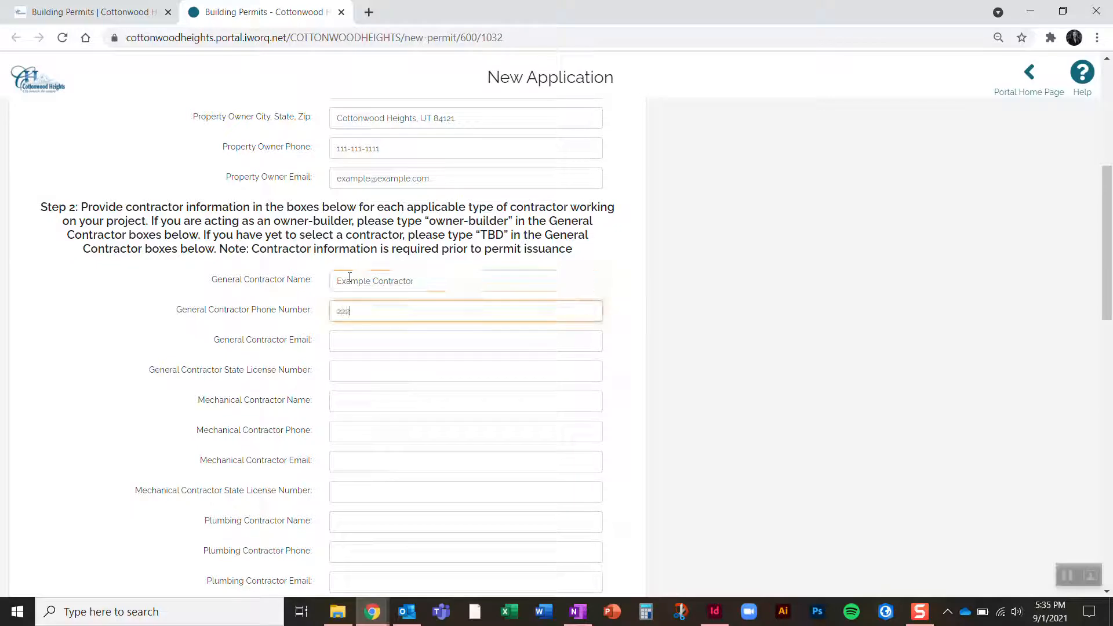
type("-222-2222")
key("Tab")
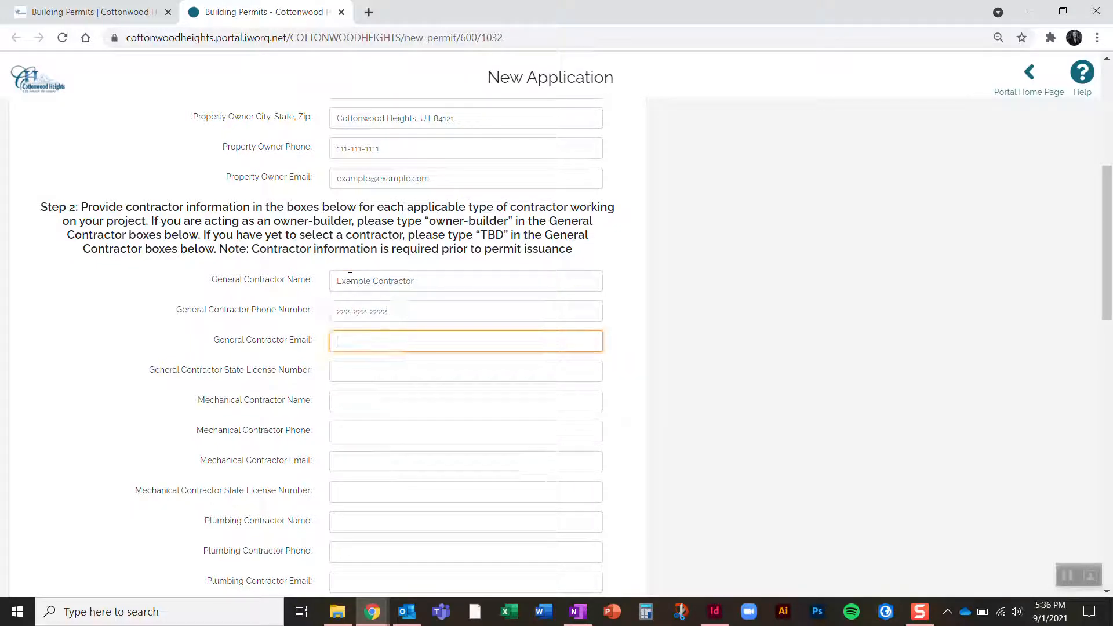
type("contractor@contractor.com")
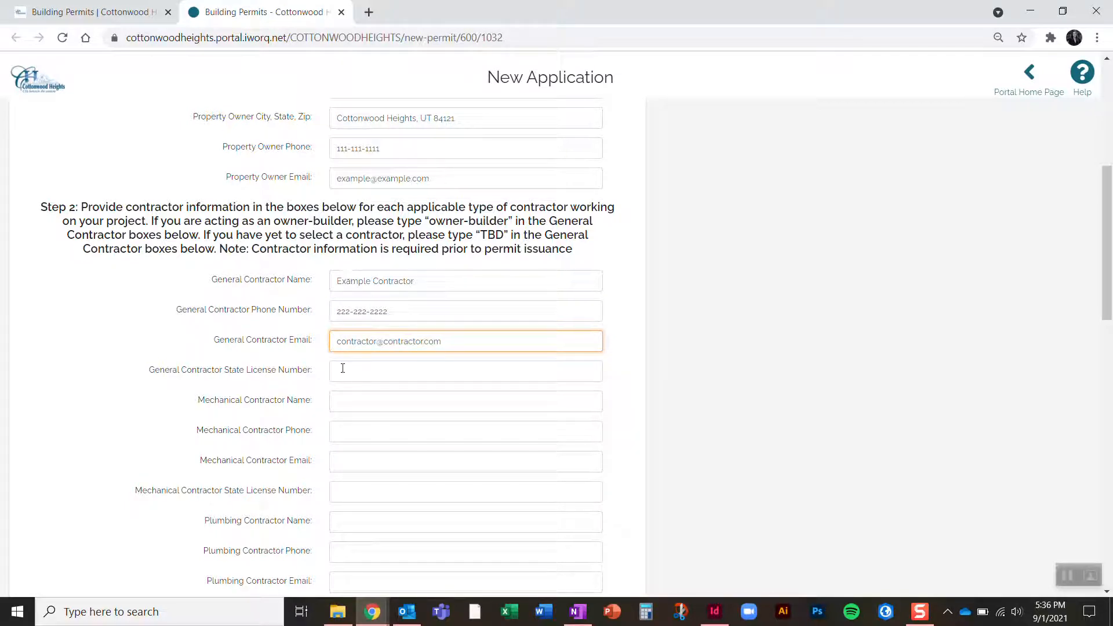
left_click(343, 369)
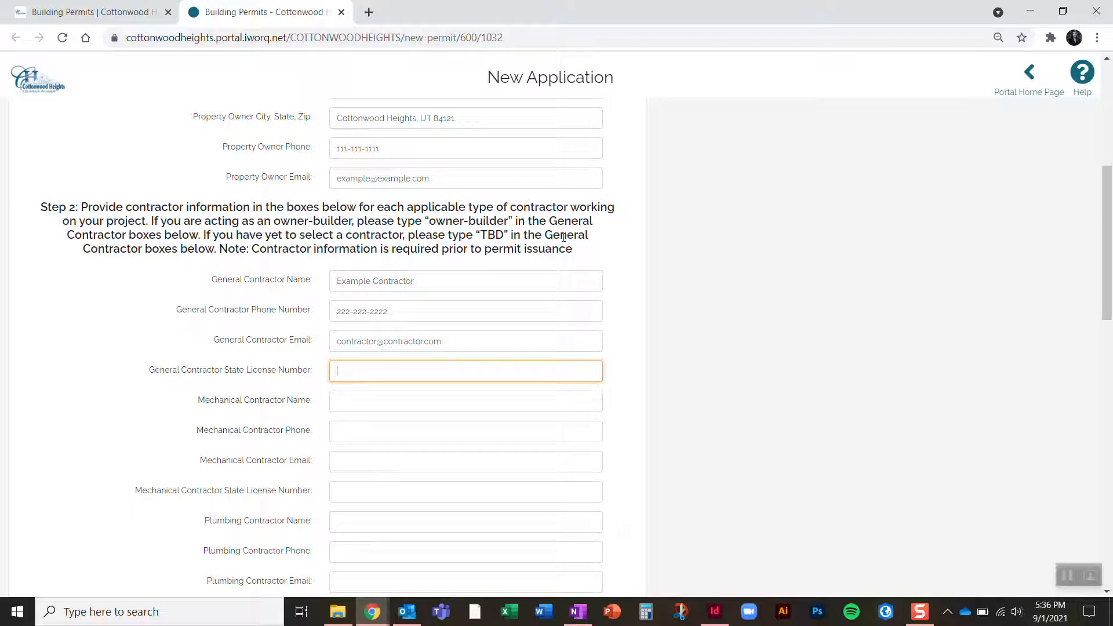
type("23456-7891")
left_click(624, 400)
- Fill in the applicant's full name and street address in the Step 3 applicant information
scroll(350, 325, "down", 3)
scroll(404, 155, "down", 1)
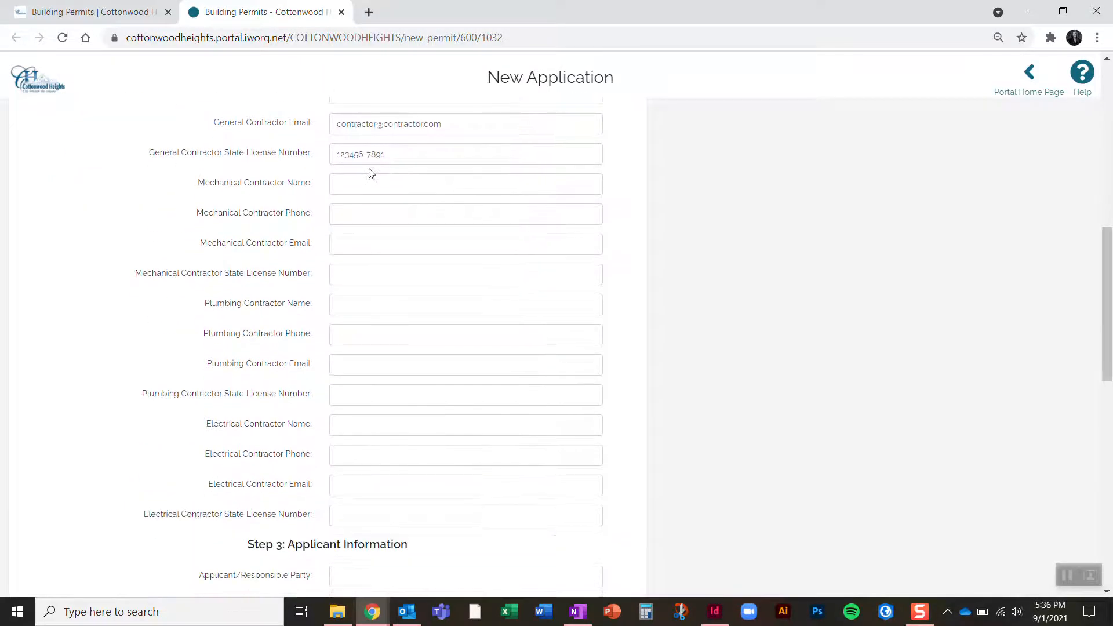
scroll(368, 171, "up", 1)
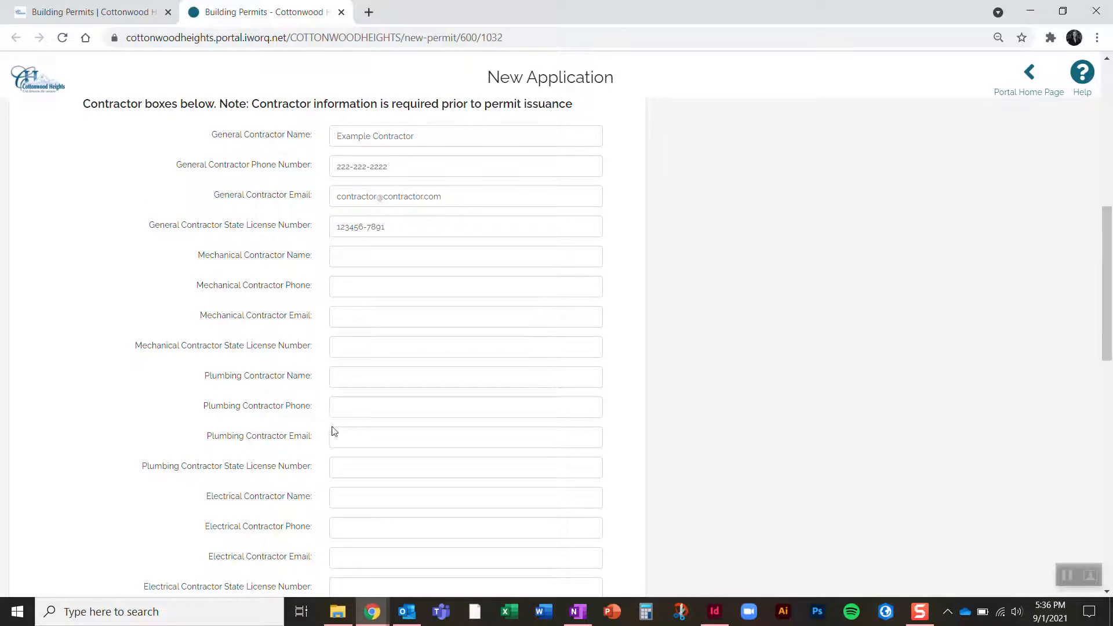
scroll(350, 437, "down", 5)
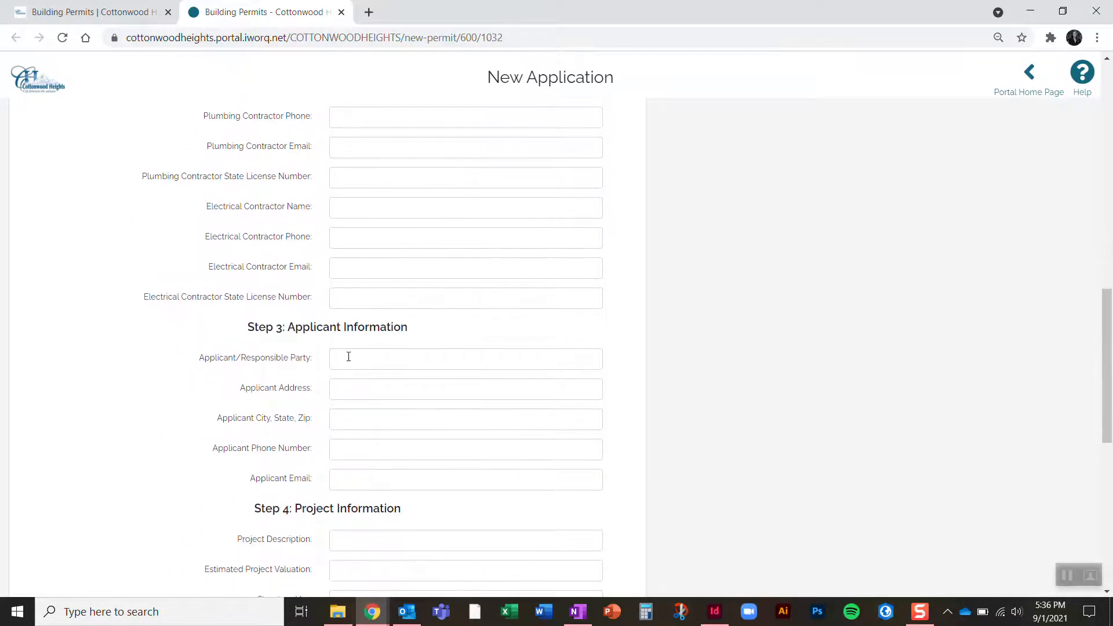
left_click(343, 357)
scroll(207, 278, "down", 1)
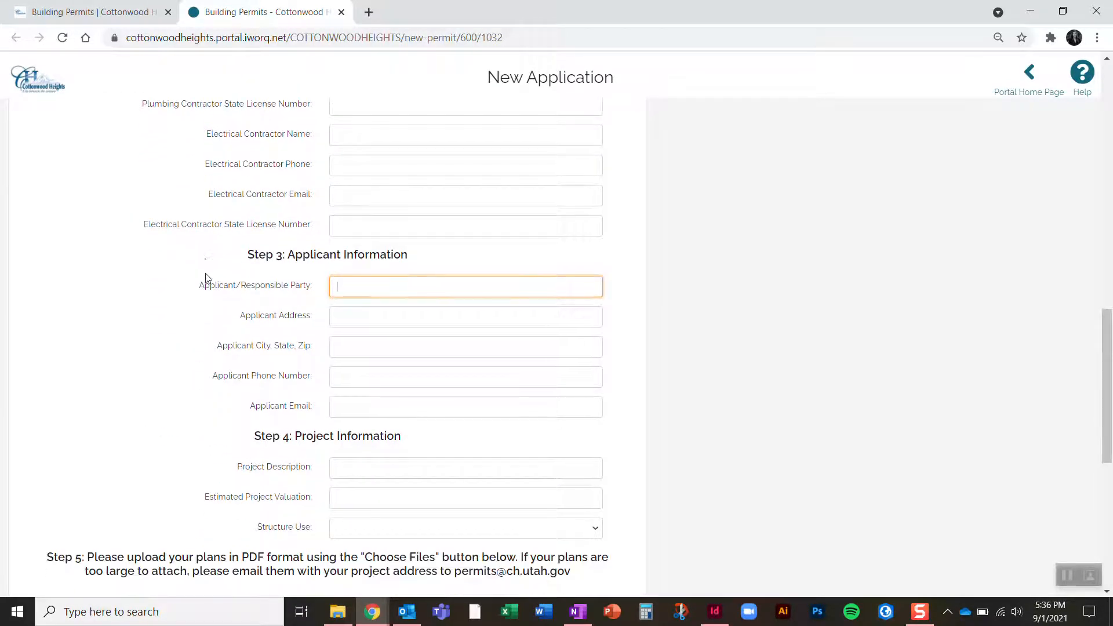
type("Jane Doe")
key("Tab")
type("123")
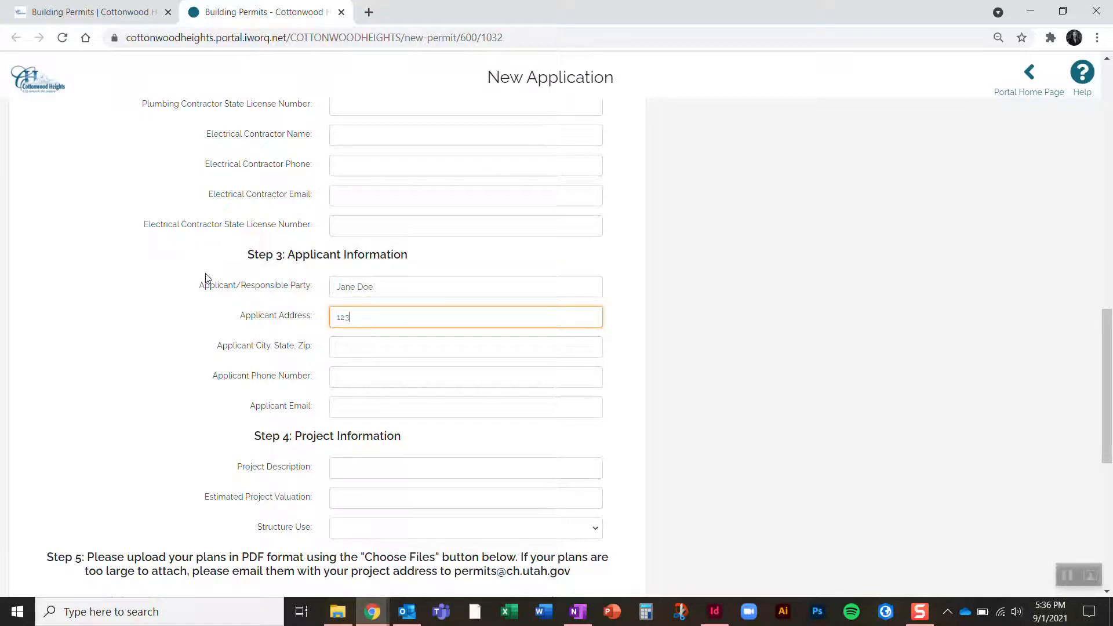
type("4 Anywhere Street")
key("Tab")
- Fill in the applicant's city, state and zip
type("An")
key("BackSpace")
key("BackSpace")
type("Anyw")
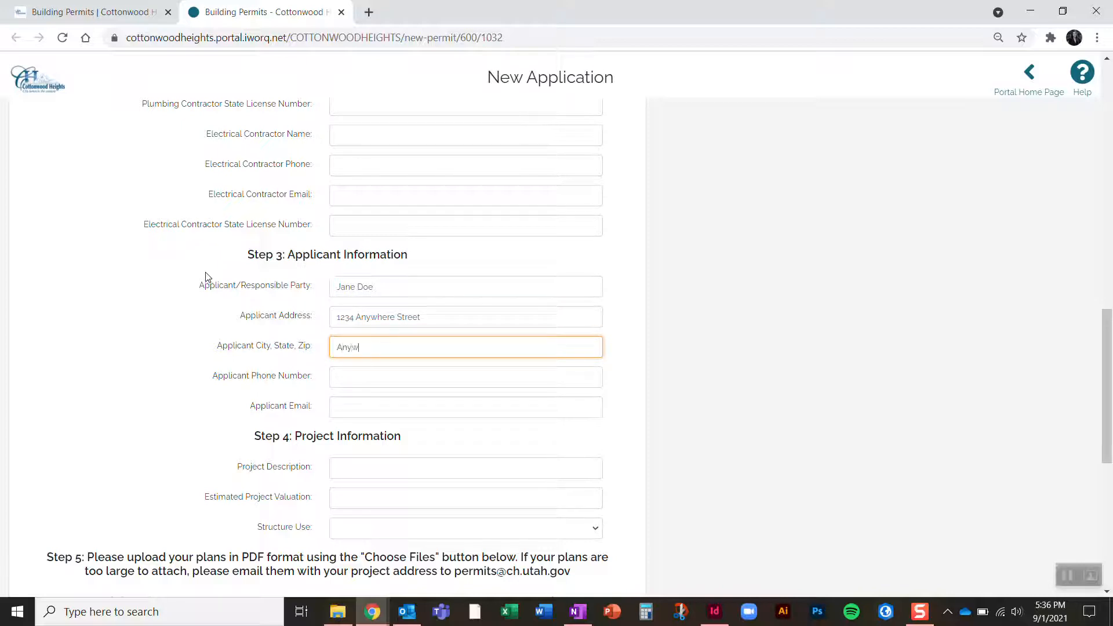
type("here, UT 84111")
- Fill in the applicant's phone number and email address
left_click(401, 372)
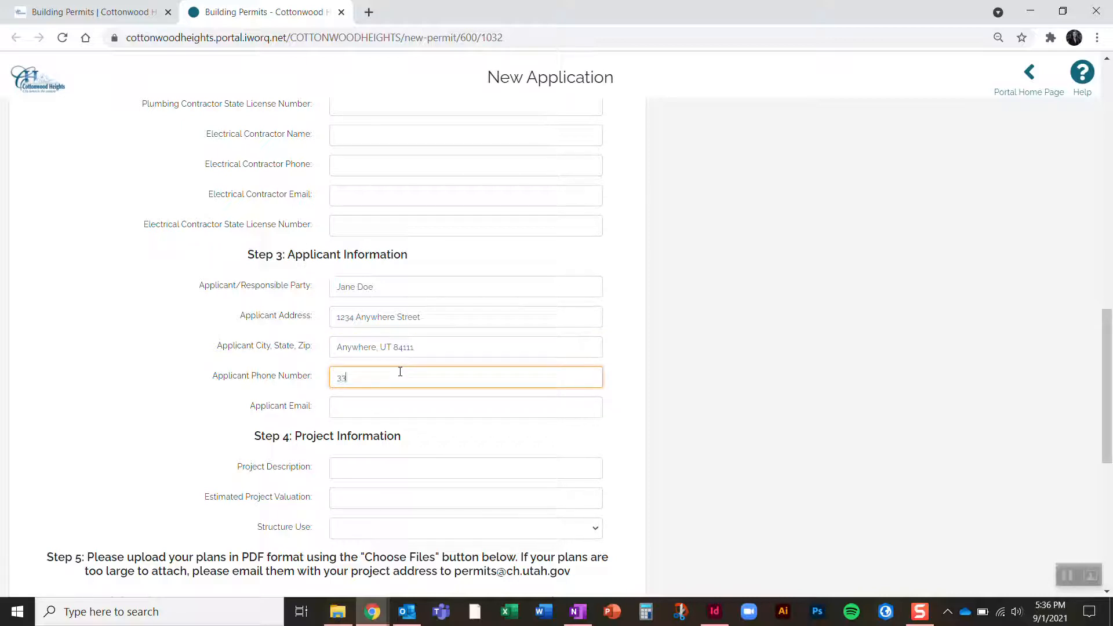
type("333-333-3333")
left_click(366, 411)
type("jane")
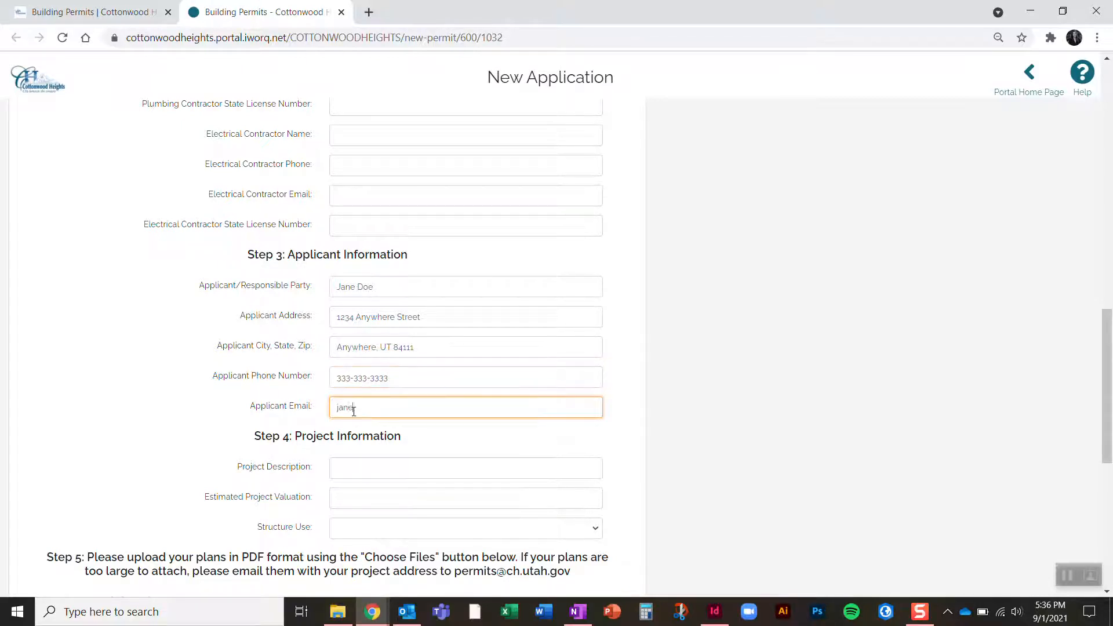
type("doe@janedoe.com")
left_click(615, 450)
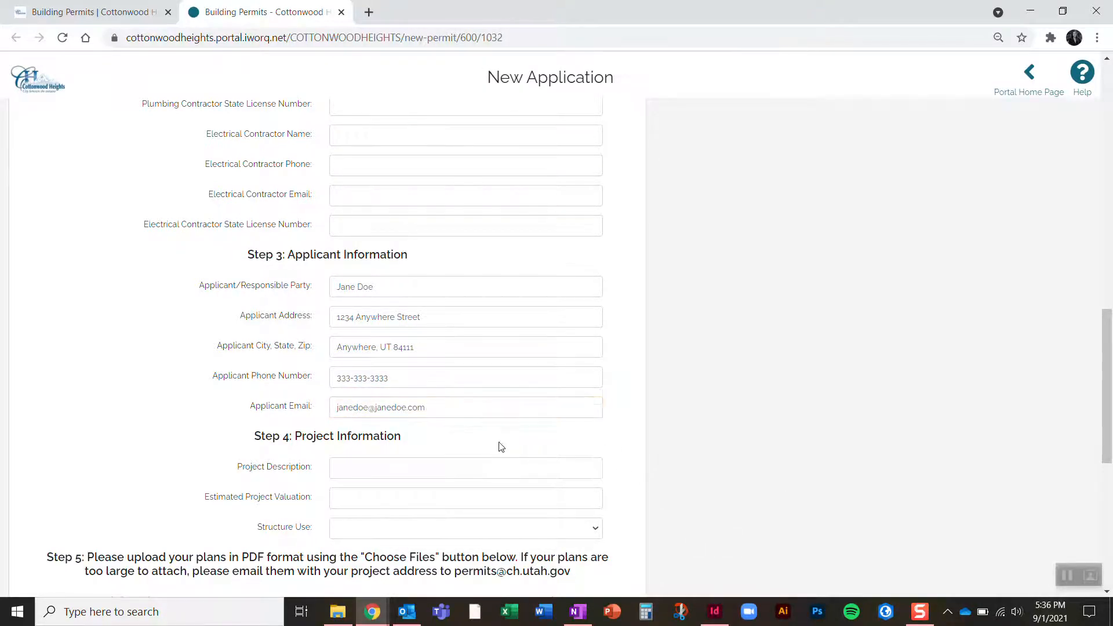
scroll(499, 447, "down", 2)
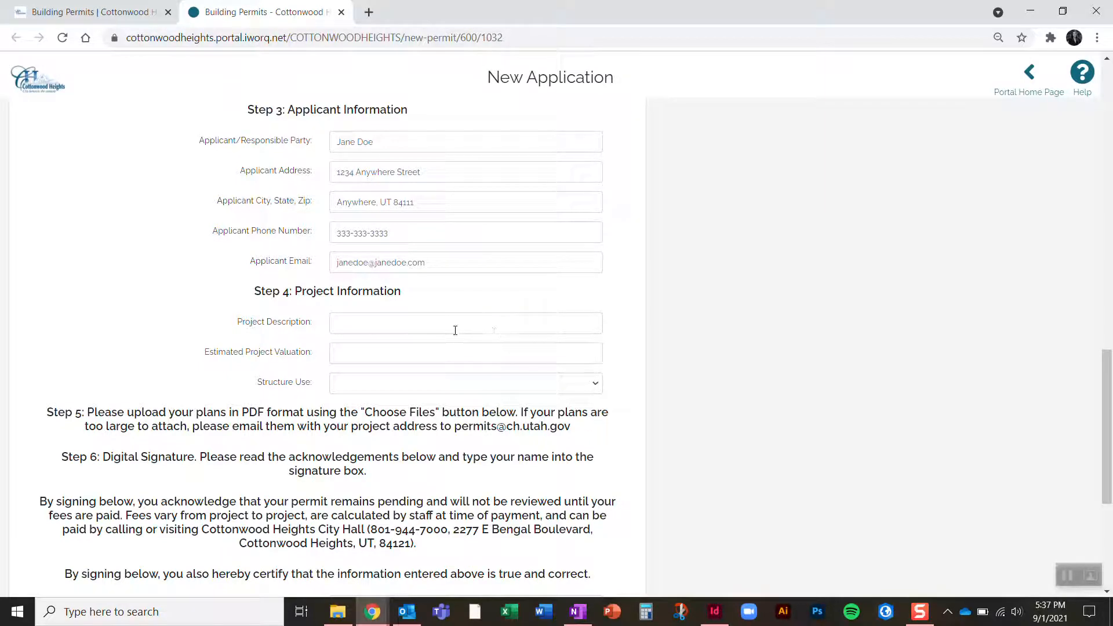
left_click(418, 322)
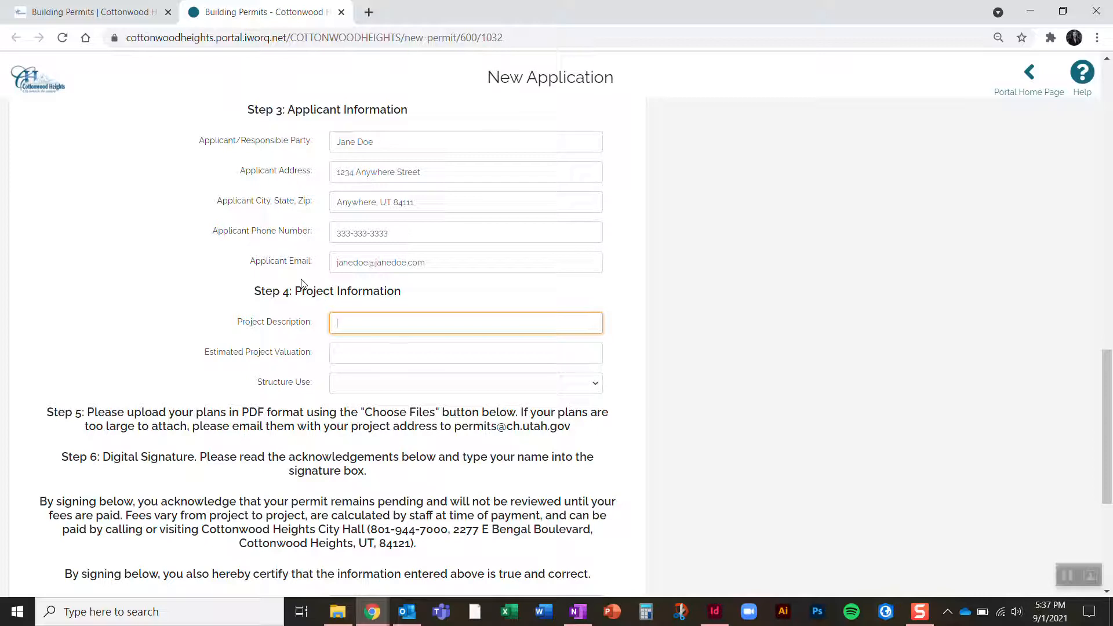
type("Residential Remodel")
key("BackSpace")
key("BackSpace")
key("BackSpace")
key("BackSpace")
key("BackSpace")
key("BackSpace")
key("BackSpace")
key("BackSpace")
key("BackSpace")
key("BackSpace")
key("BackSpace")
key("BackSpace")
key("BackSpace")
key("BackSpace")
key("BackSpace")
key("BackSpace")
key("BackSpace")
key("BackSpace")
type("Swimming Pool")
key("BackSpace")
key("BackSpace")
key("BackSpace")
key("BackSpace")
key("BackSpace")
key("BackSpace")
key("BackSpace")
key("BackSpace")
key("BackSpace")
key("BackSpace")
key("BackSpace")
key("BackSpace")
key("BackSpace")
- Fill in the project information with the description Tenant Improvement, an estimated valuation of 52000 and Residential as the structure use
type("Tenant Improvement")
left_click(636, 338)
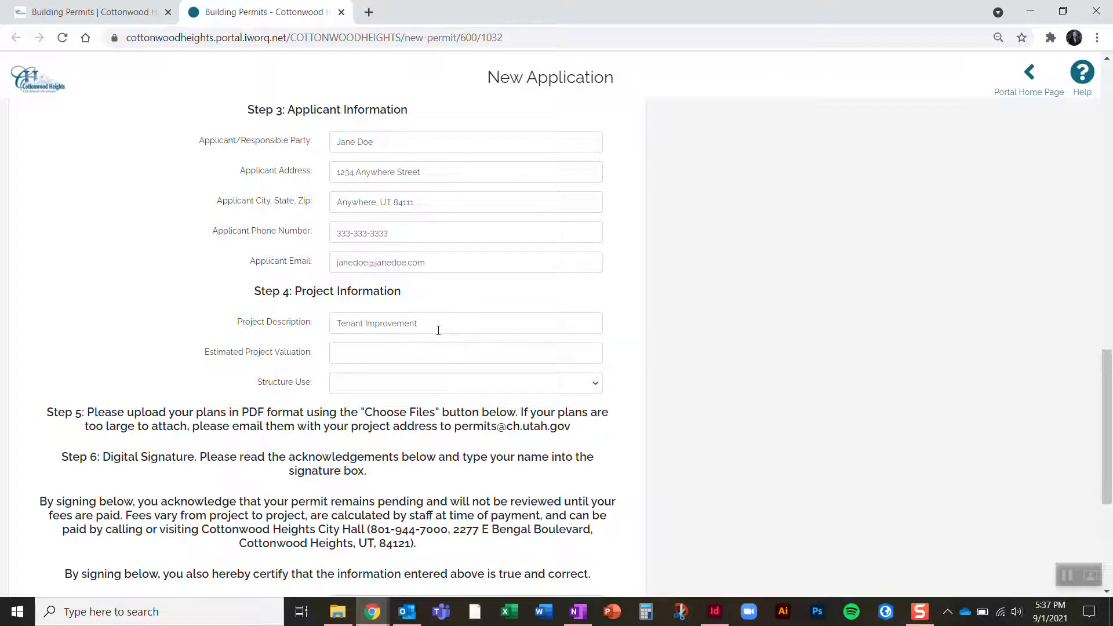
left_click(390, 350)
type("52000")
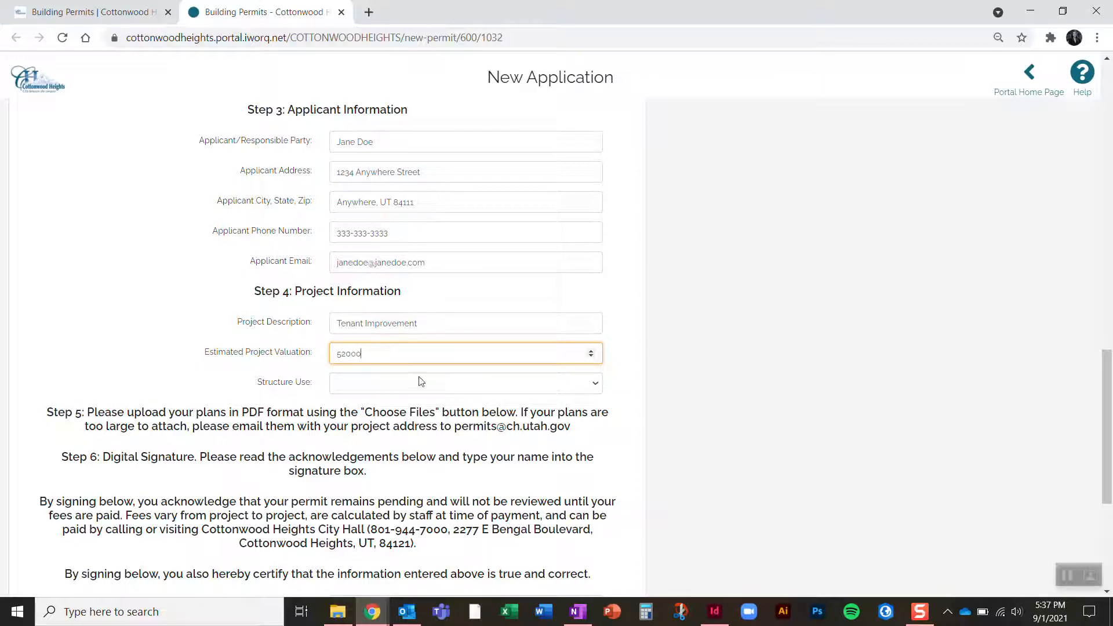
left_click(359, 392)
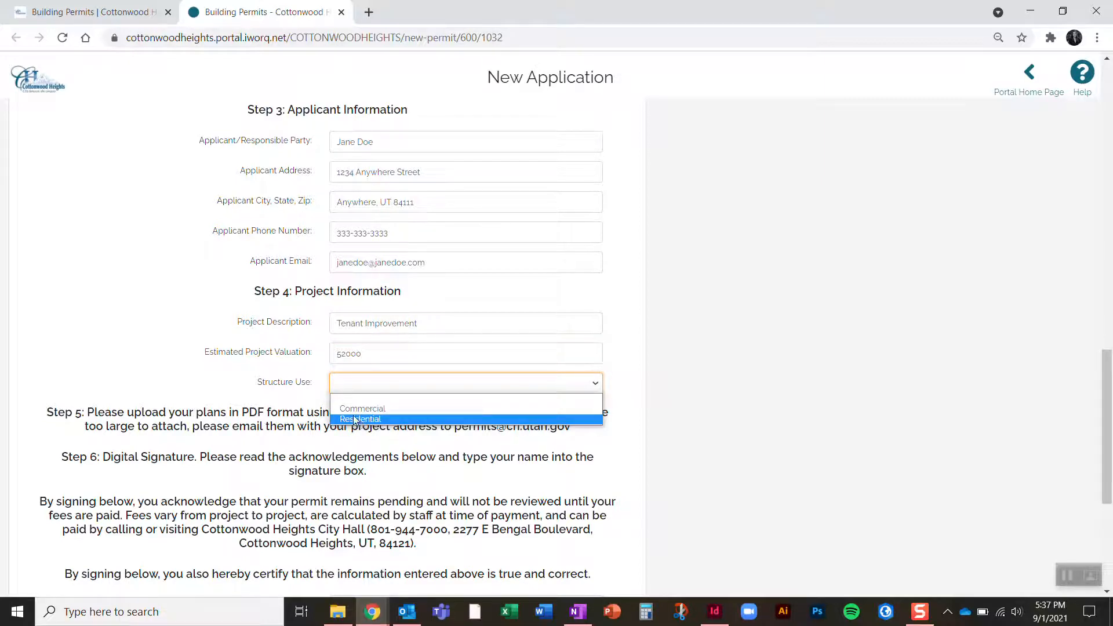
left_click(355, 419)
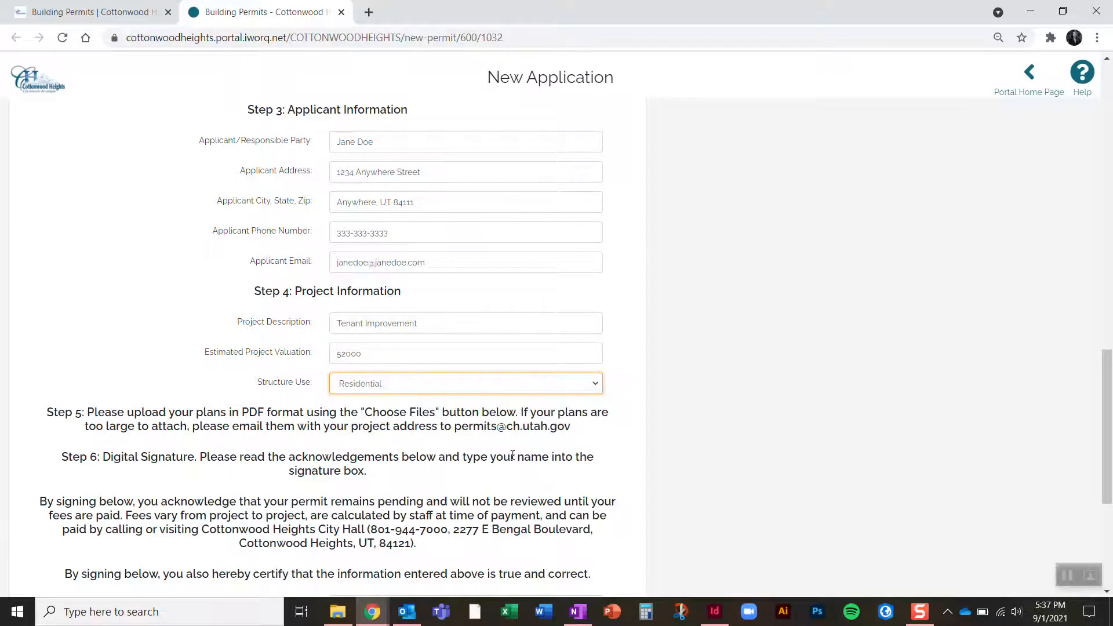
left_click(173, 422)
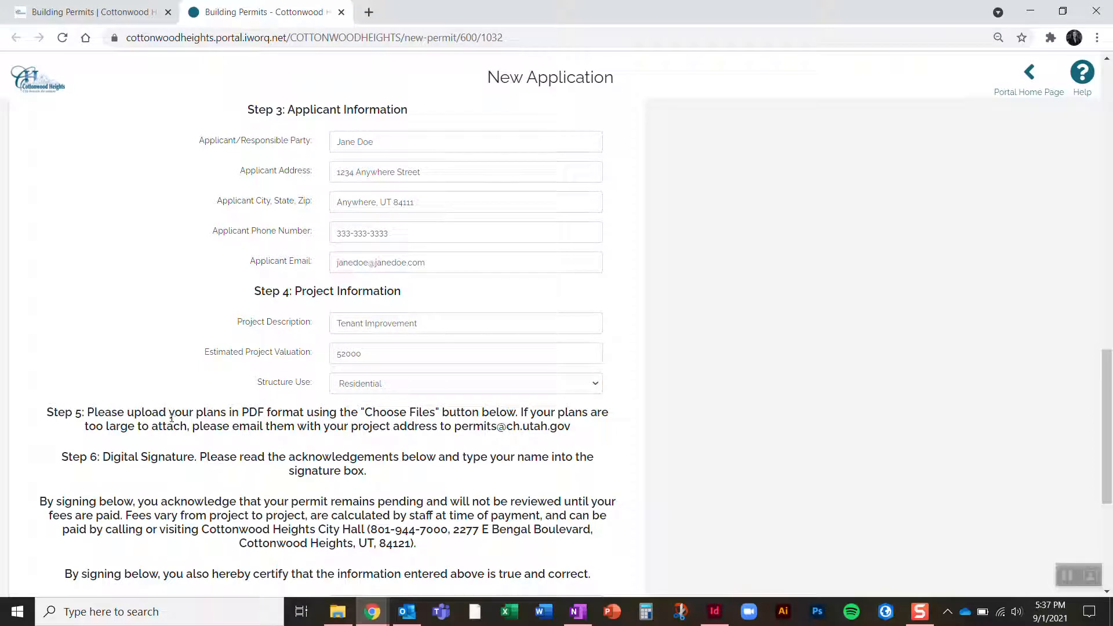
- Attach the PDF Development Activity Report for August 2021 to the application and highlight the Step 5 instruction on emailing oversized plans
scroll(171, 419, "down", 4)
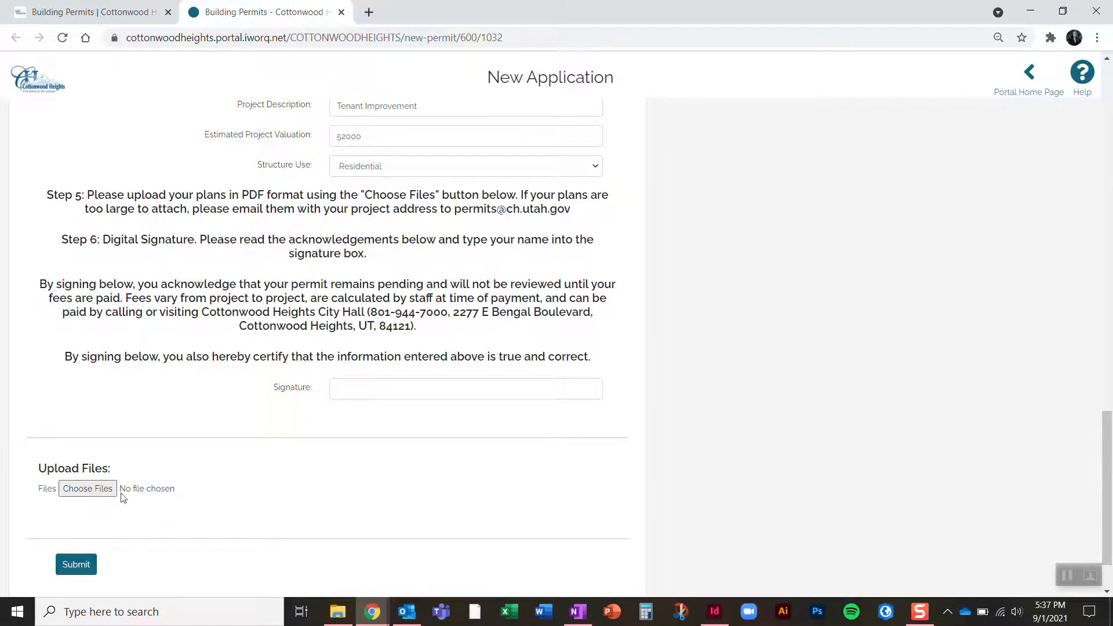
left_click(104, 493)
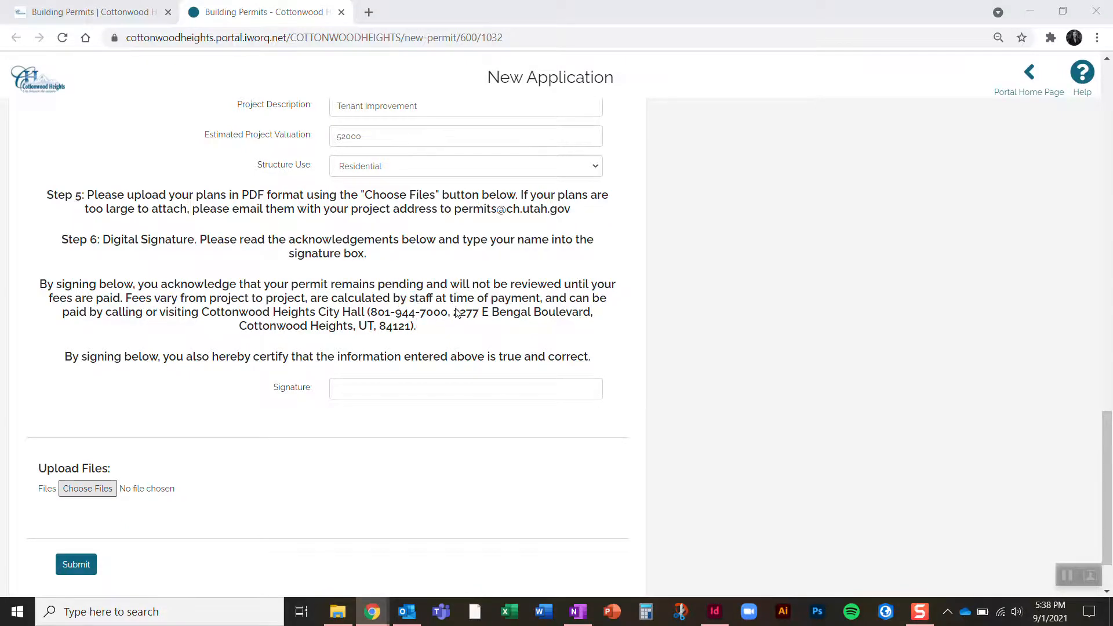
left_click(310, 122)
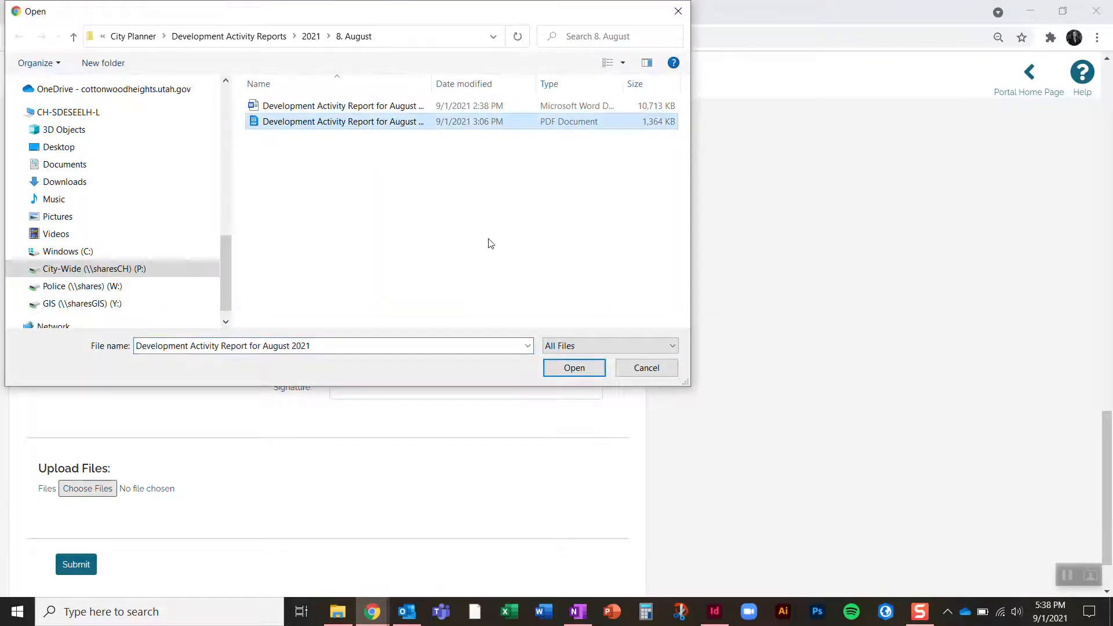
left_click(575, 367)
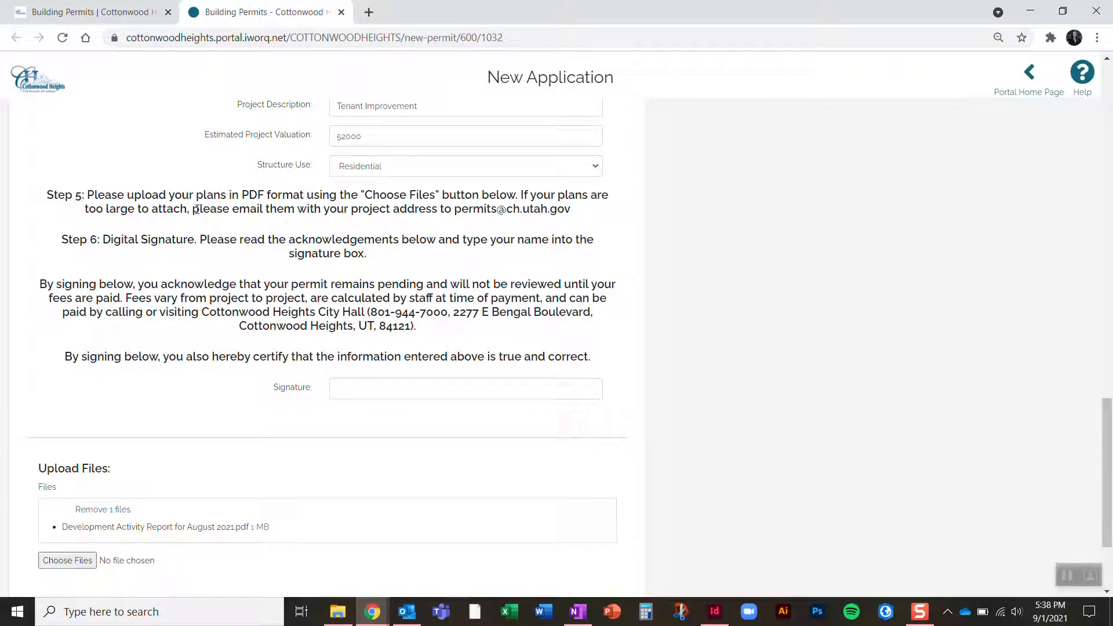
left_click_drag(196, 211, 575, 225)
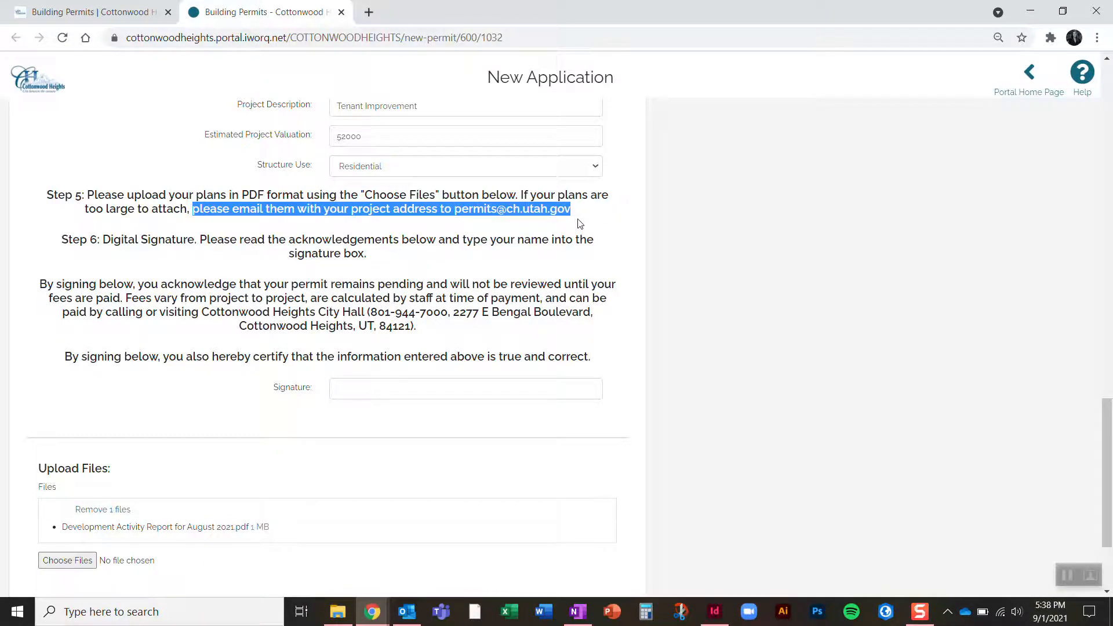
left_click(580, 223)
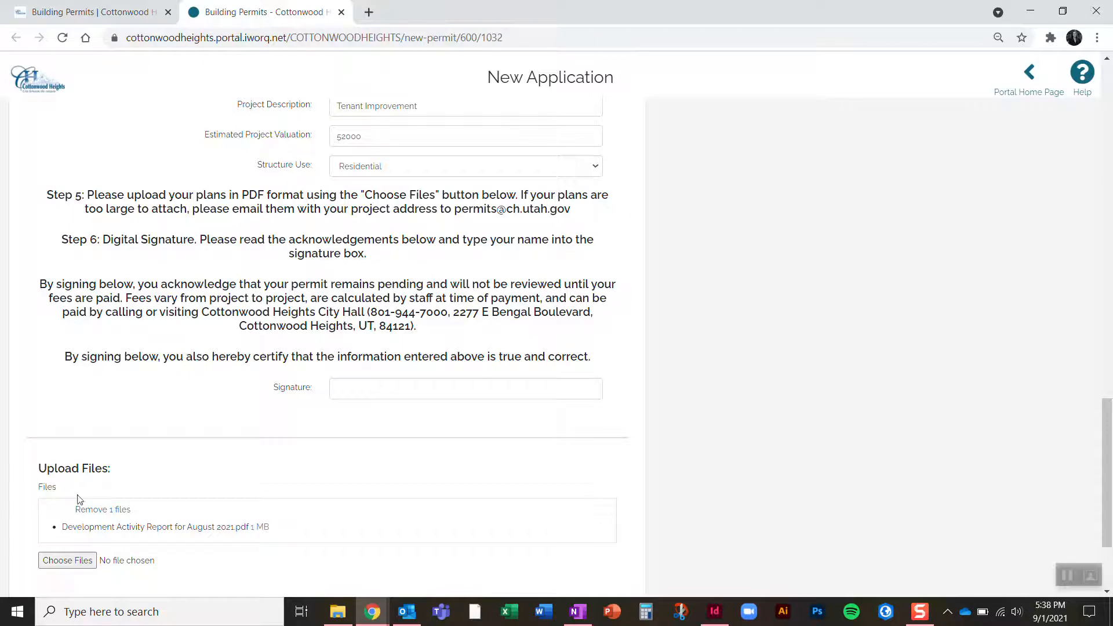
- Sign the application with the applicant's full name and submit it
left_click(365, 393)
type("Jane Doe")
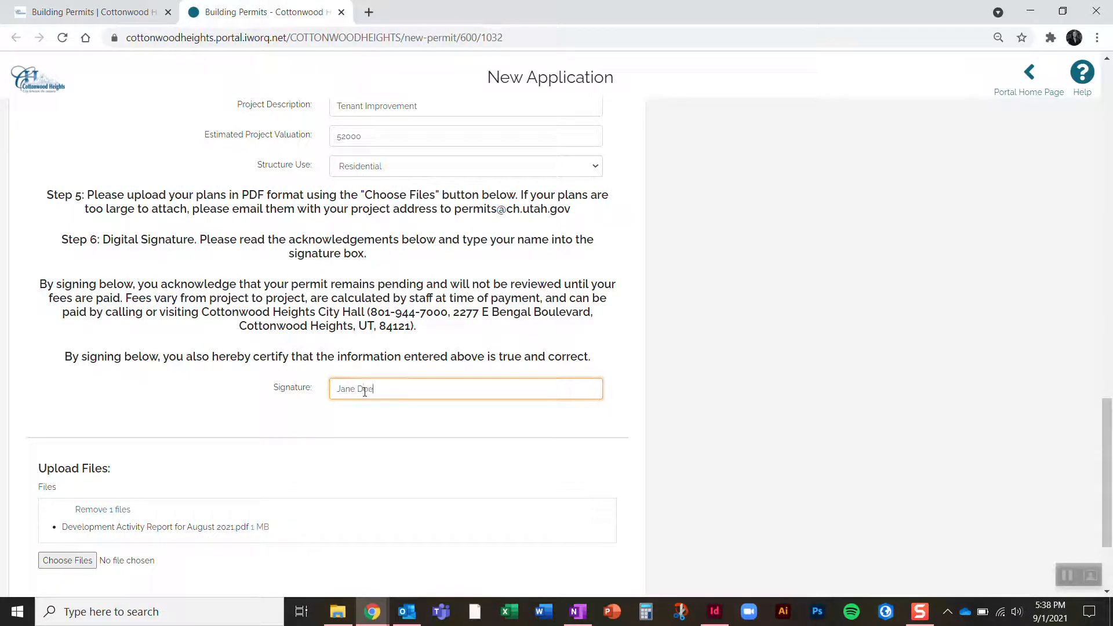
scroll(497, 389, "up", 20)
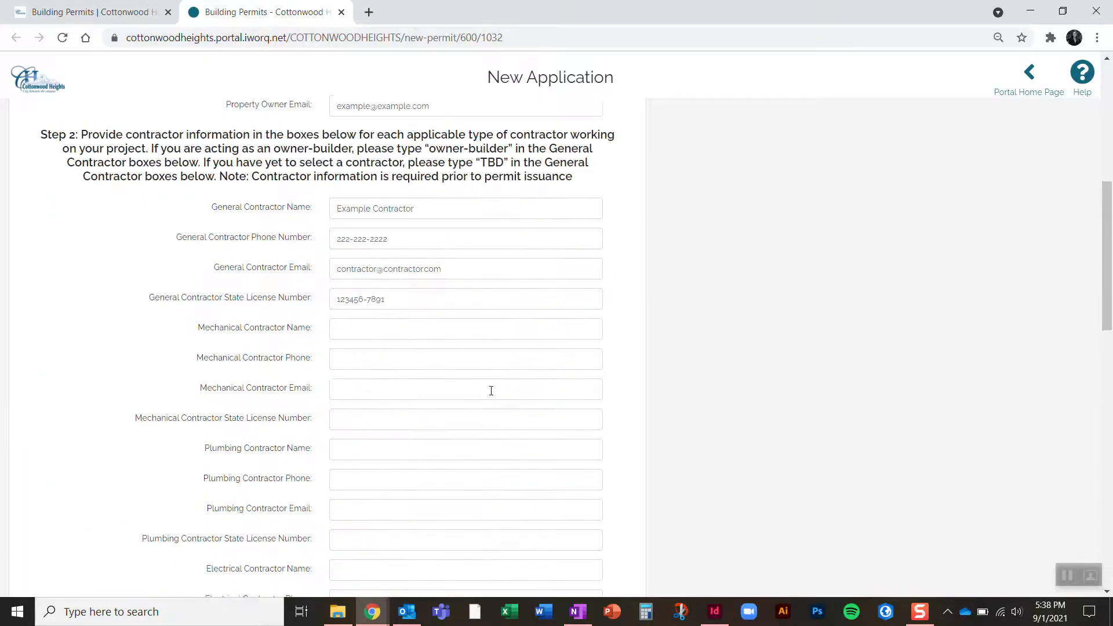
scroll(489, 395, "down", 7)
scroll(489, 398, "down", 10)
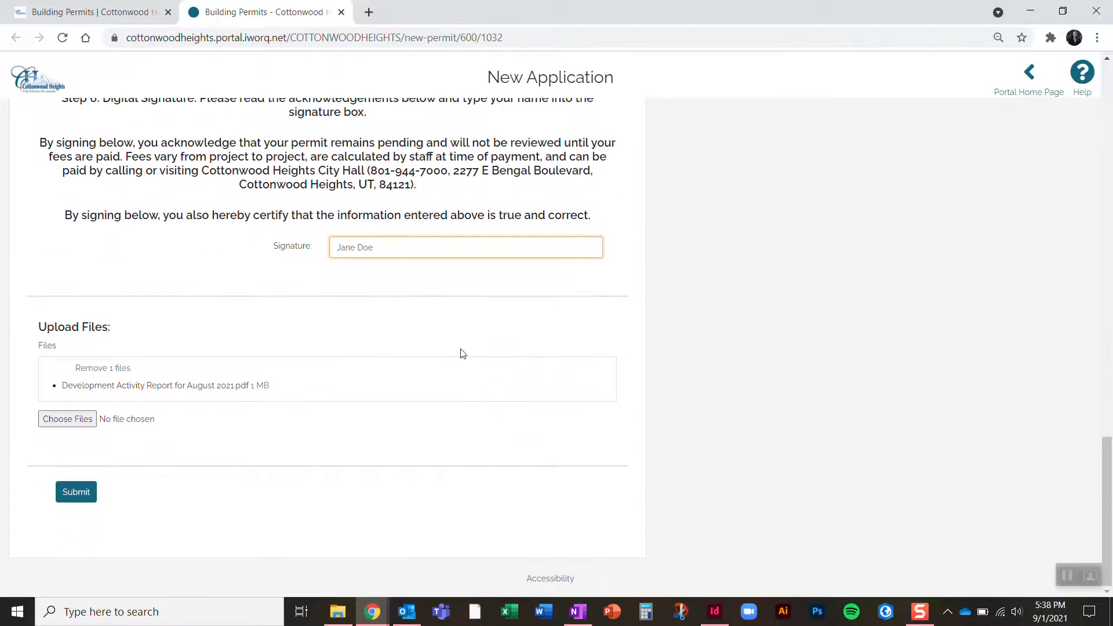
left_click(76, 492)
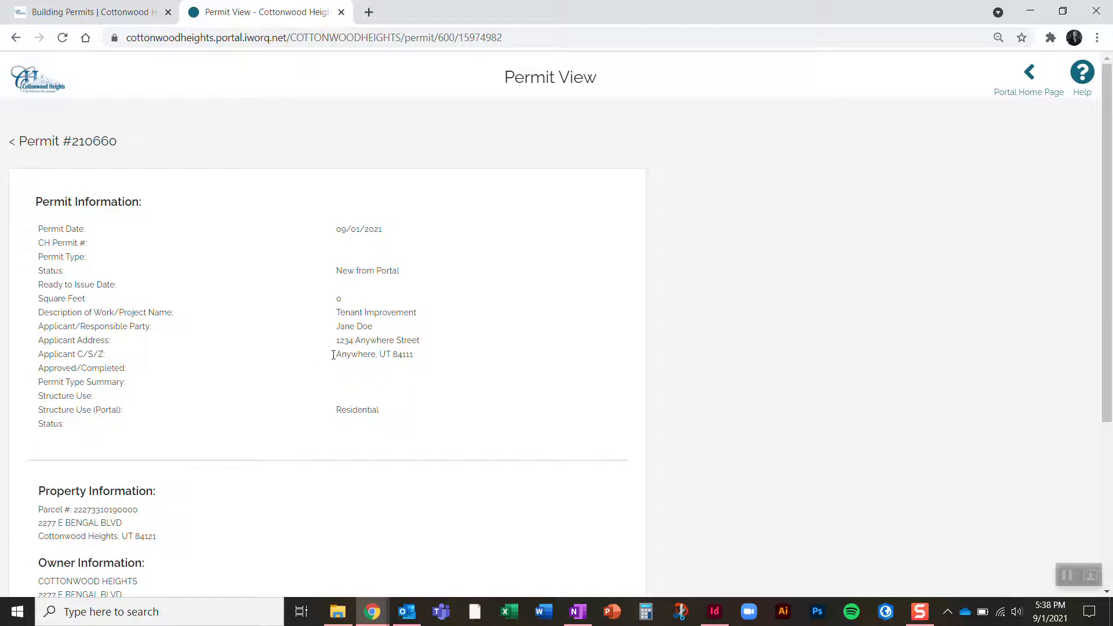
scroll(142, 343, "down", 3)
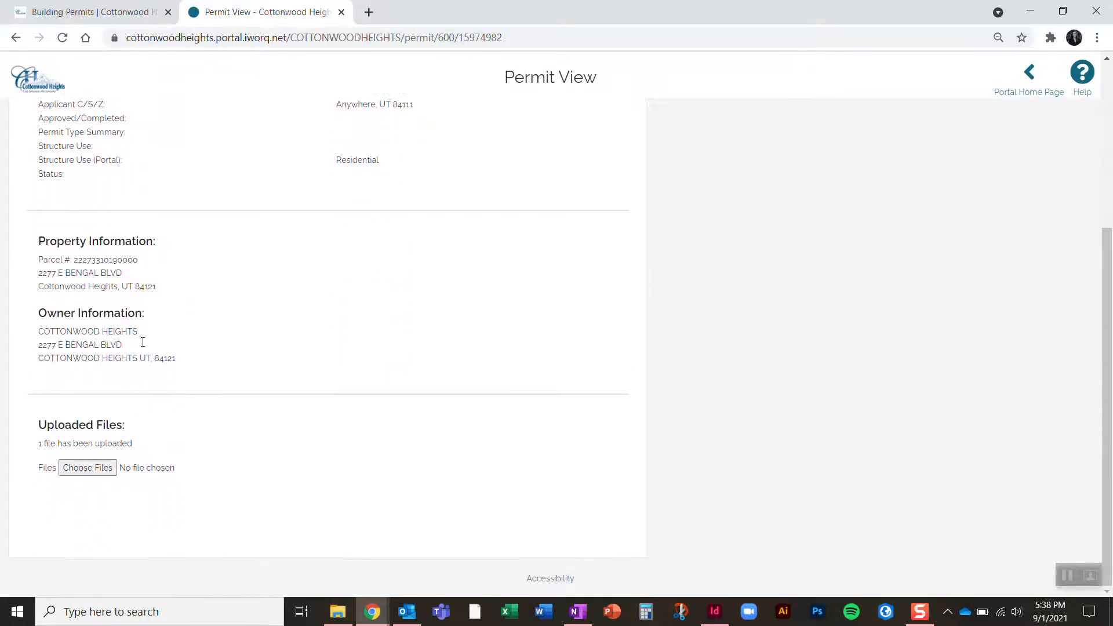
scroll(182, 340, "up", 4)
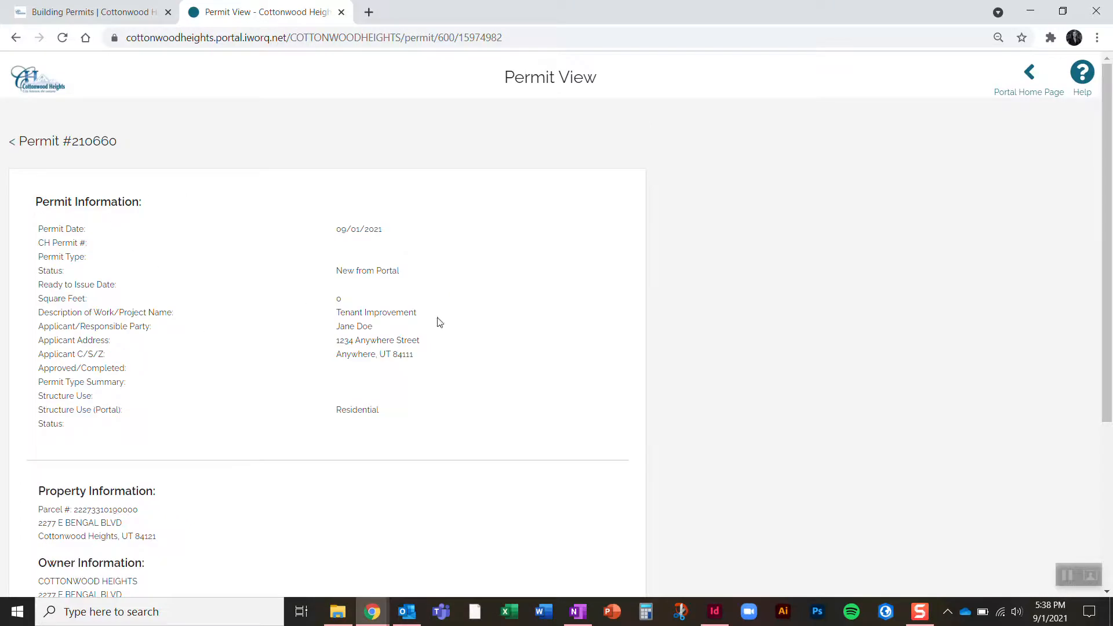